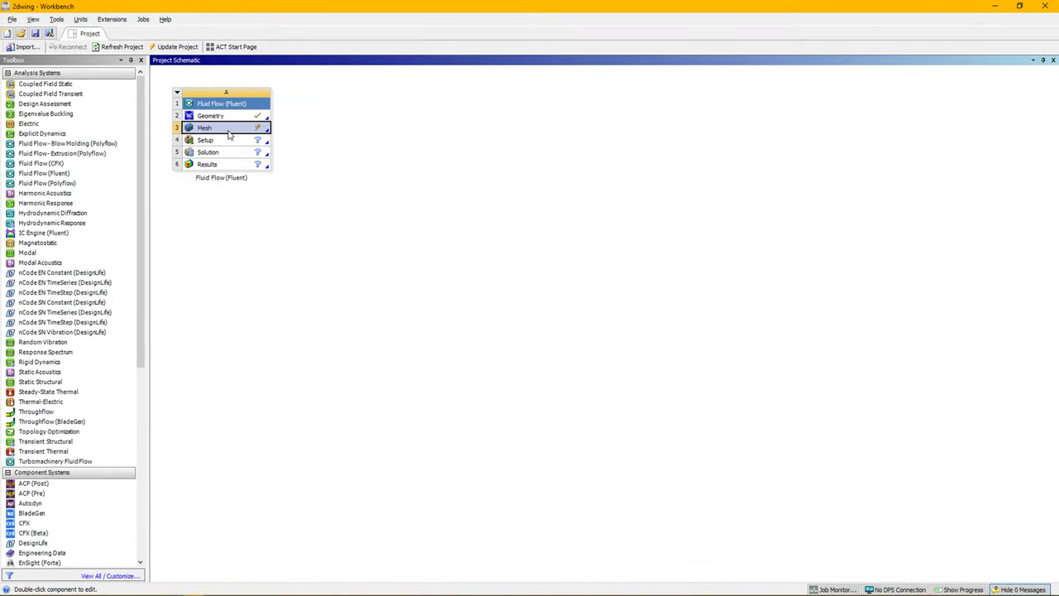
Update the Mesh cell of the Fluid Flow (Fluent) system so it is up to date.
right_click(230, 135)
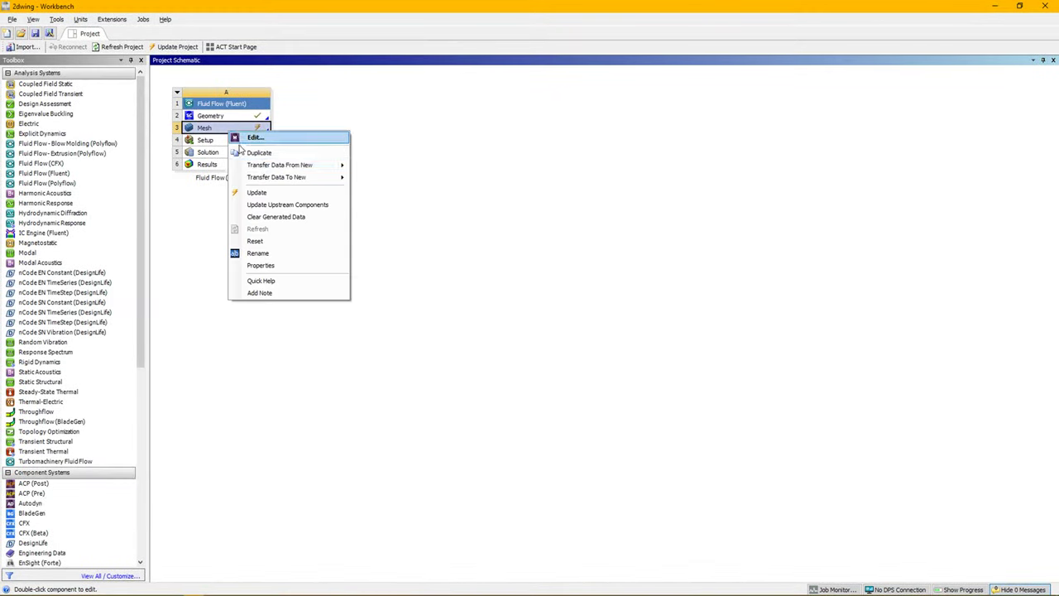
left_click(271, 191)
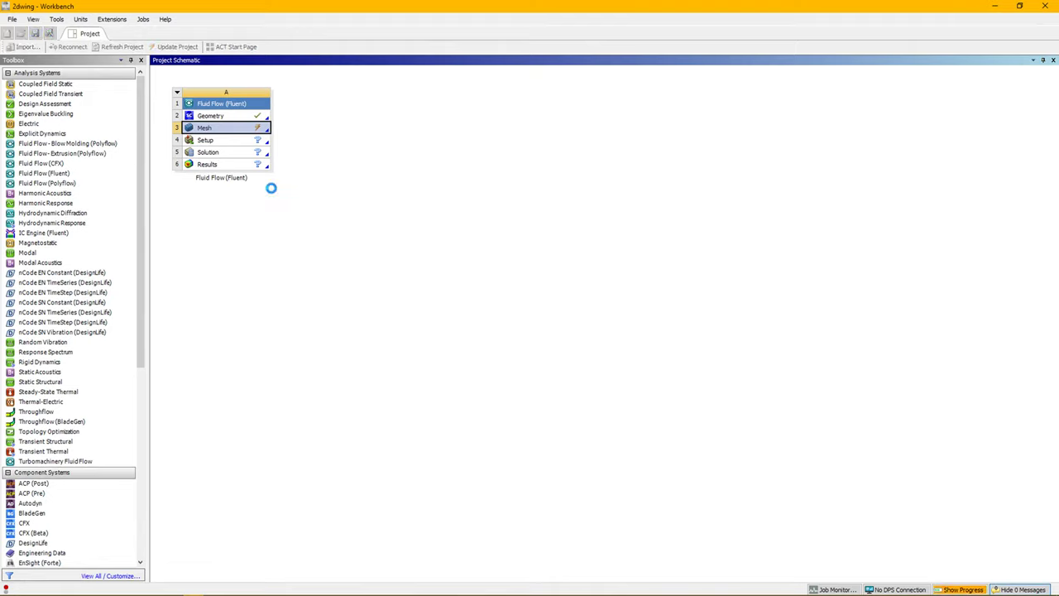
left_click(235, 141)
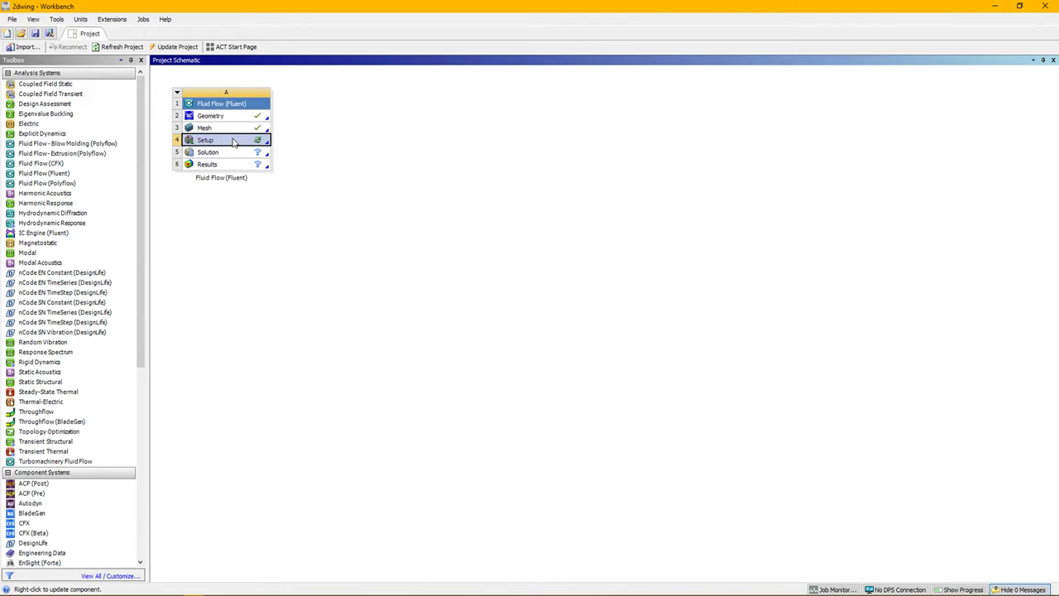
Launch Fluent from Setup in 2D double precision, running in parallel with 4 processes.
double_click(234, 142)
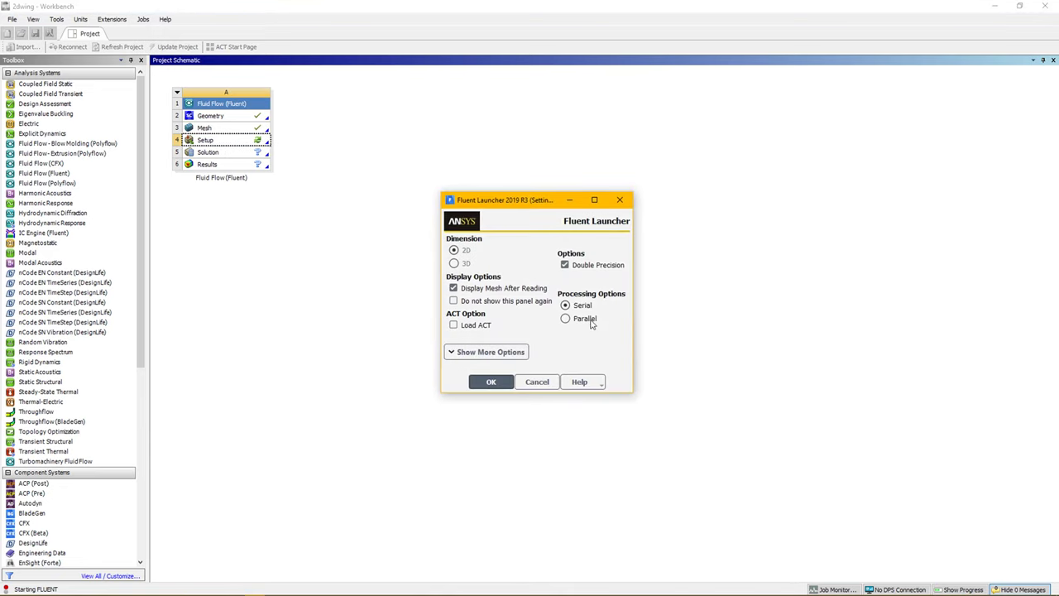
left_click(590, 318)
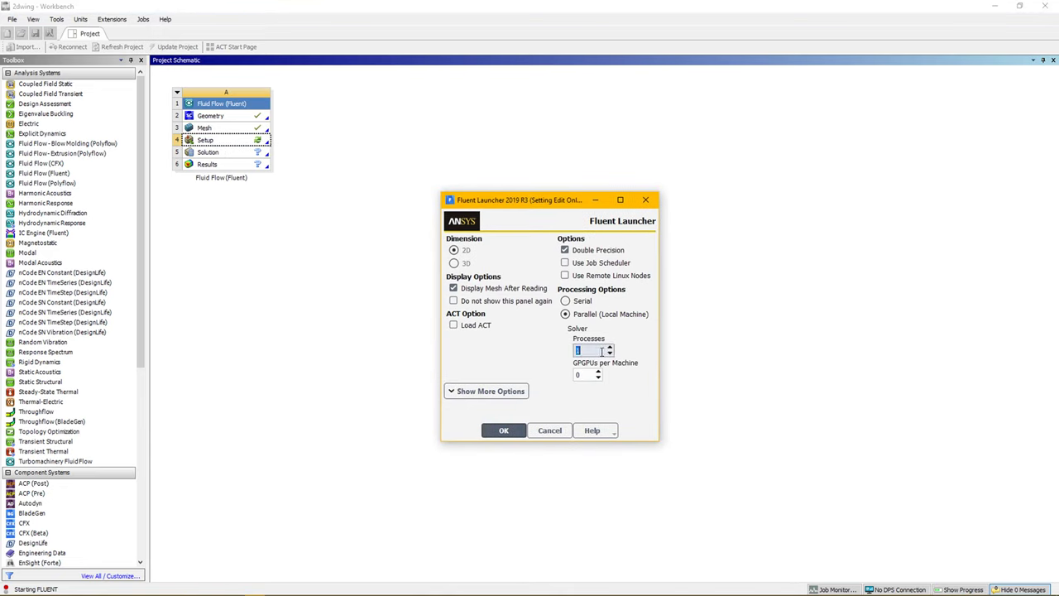
type("4")
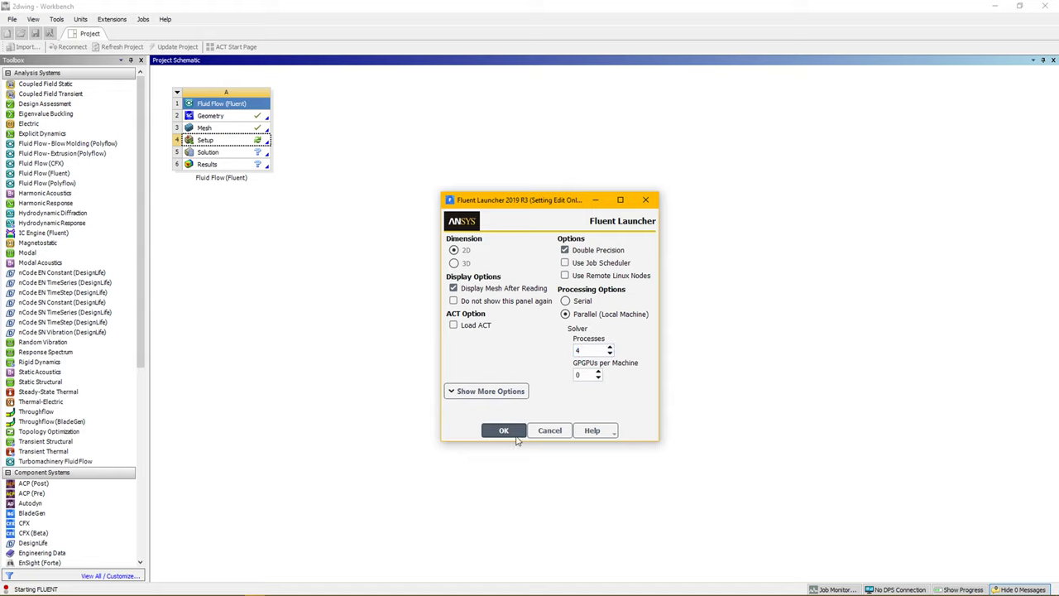
left_click(504, 433)
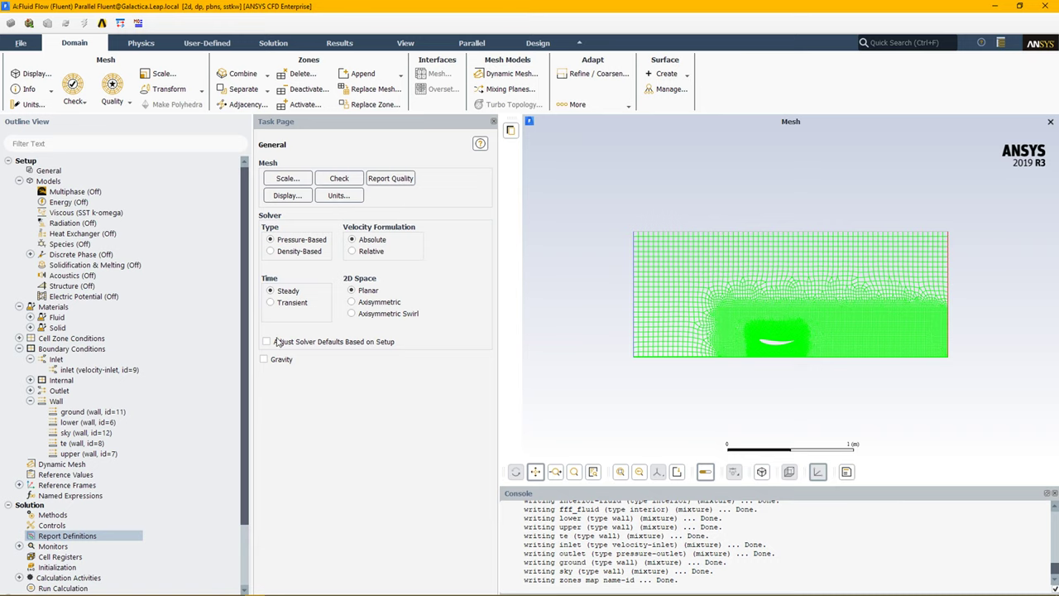
double_click(82, 215)
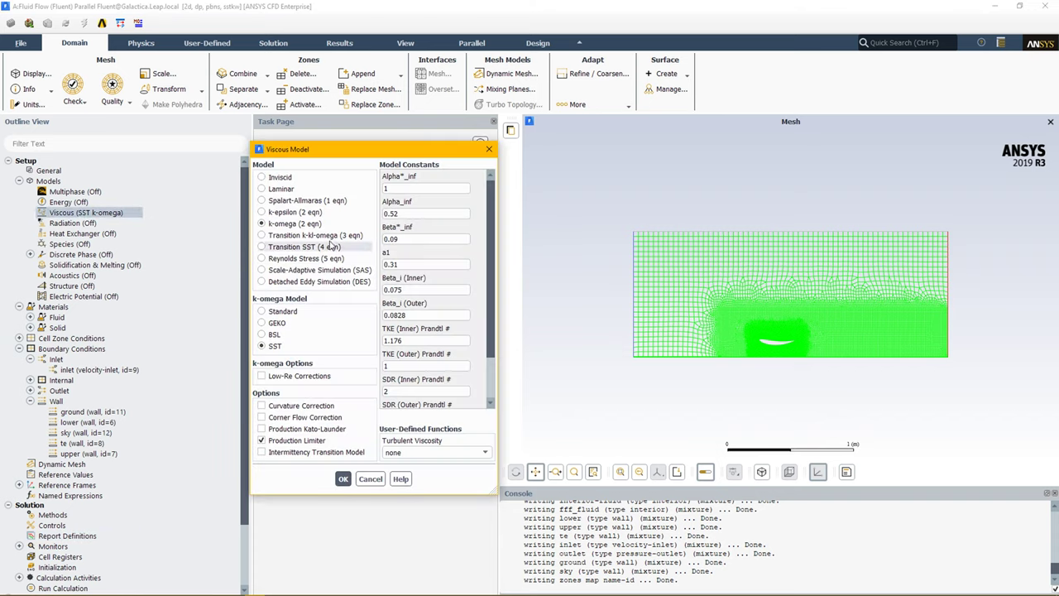
left_click(343, 479)
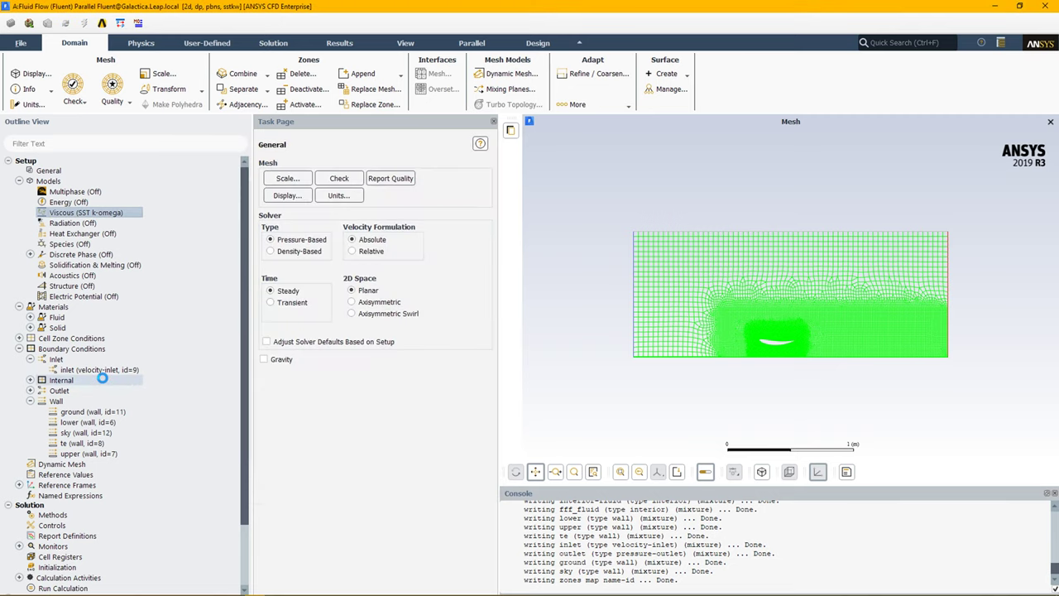
left_click(108, 372)
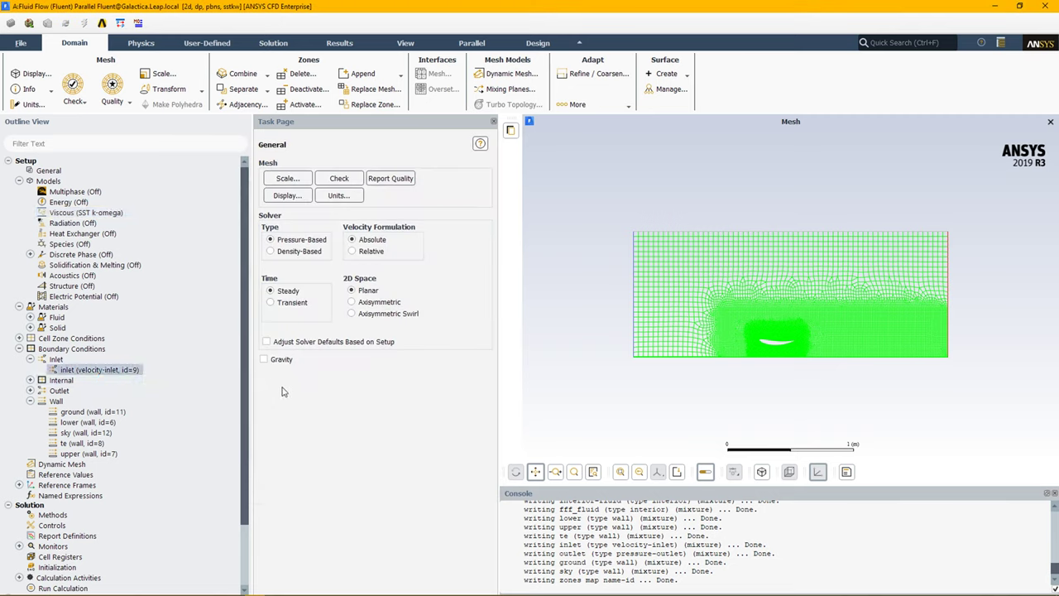
double_click(115, 373)
key("Escape")
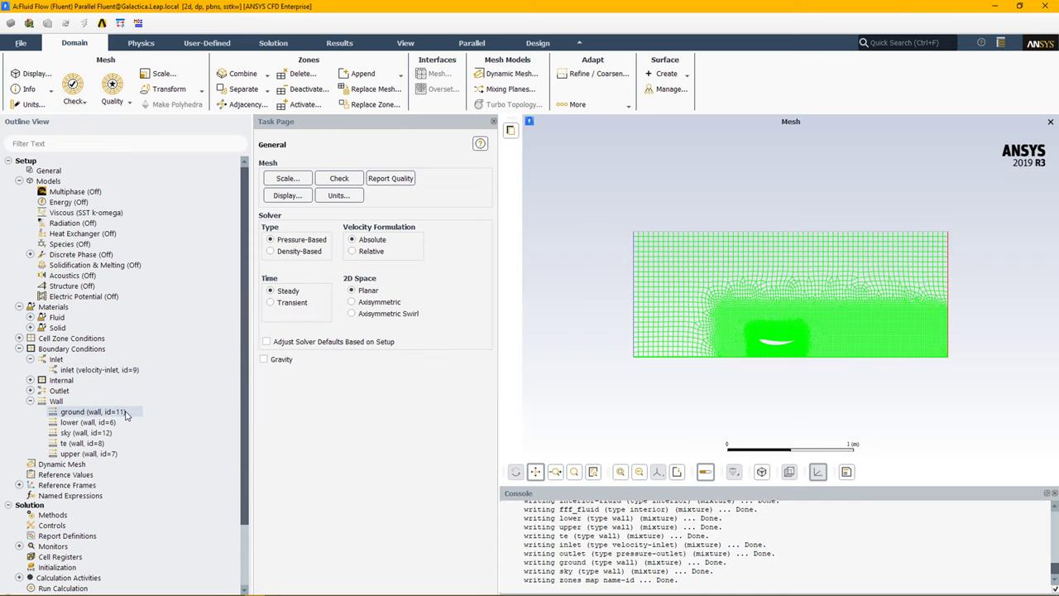
double_click(127, 412)
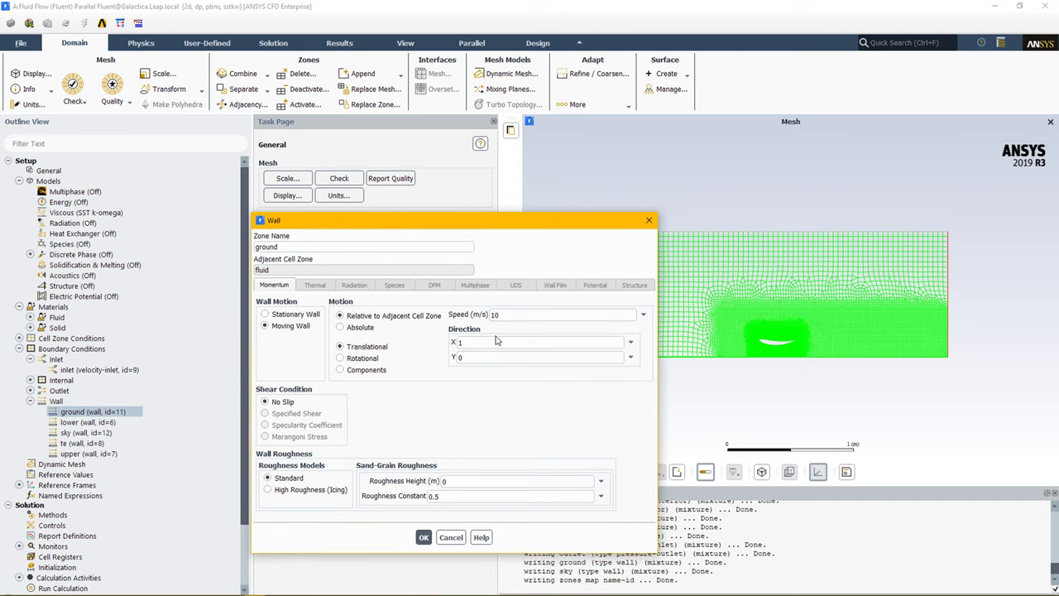
left_click(97, 433)
double_click(97, 431)
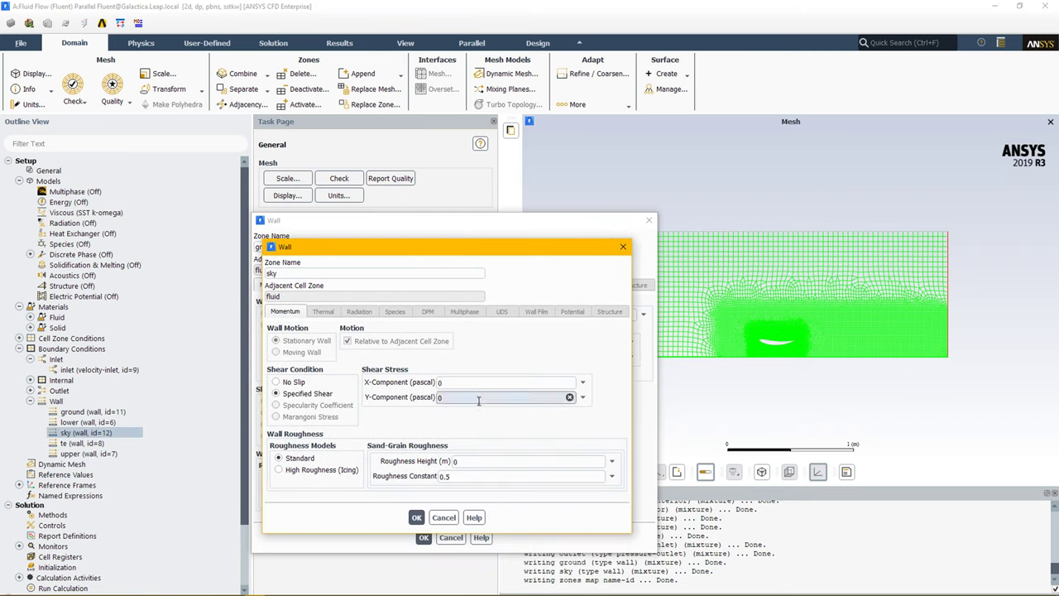
left_click(416, 517)
left_click(422, 537)
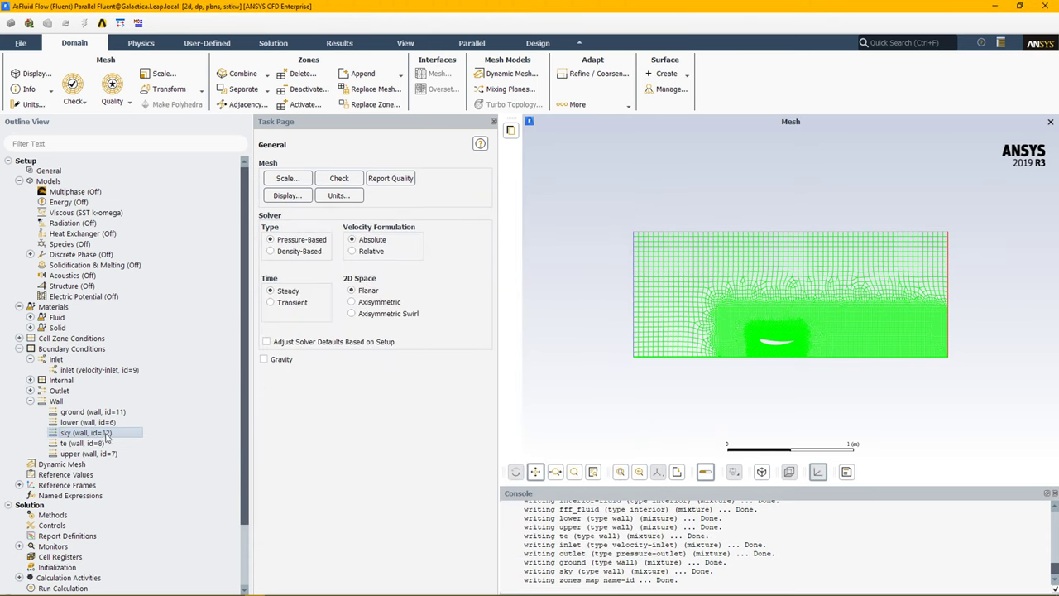
scroll(106, 438, "down", 3)
Create a lift force report named 'lift' on the lower and te walls, with file, plot and print output.
right_click(79, 465)
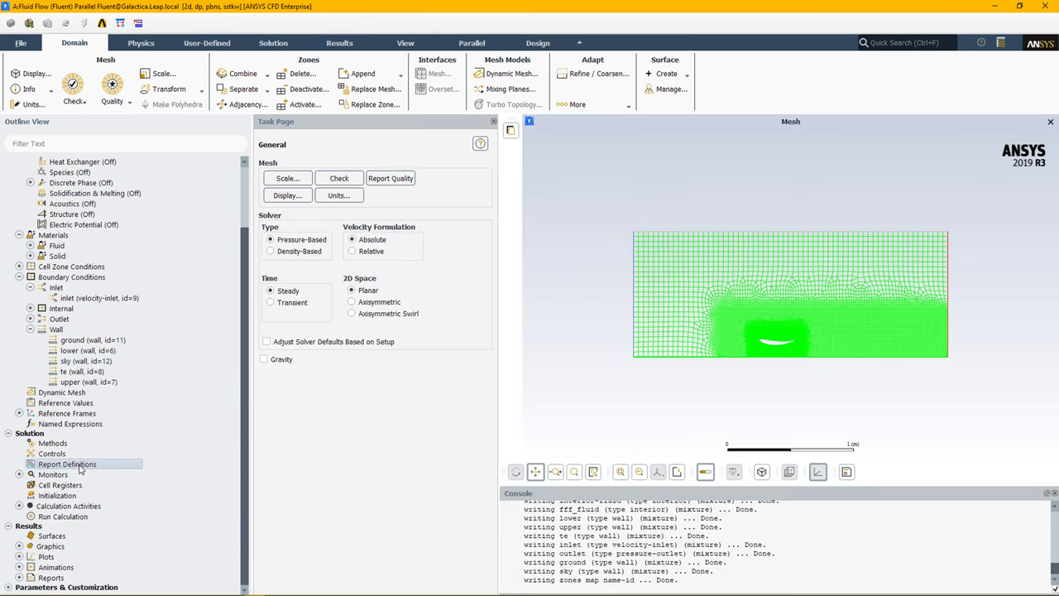
mouse_move(142, 536)
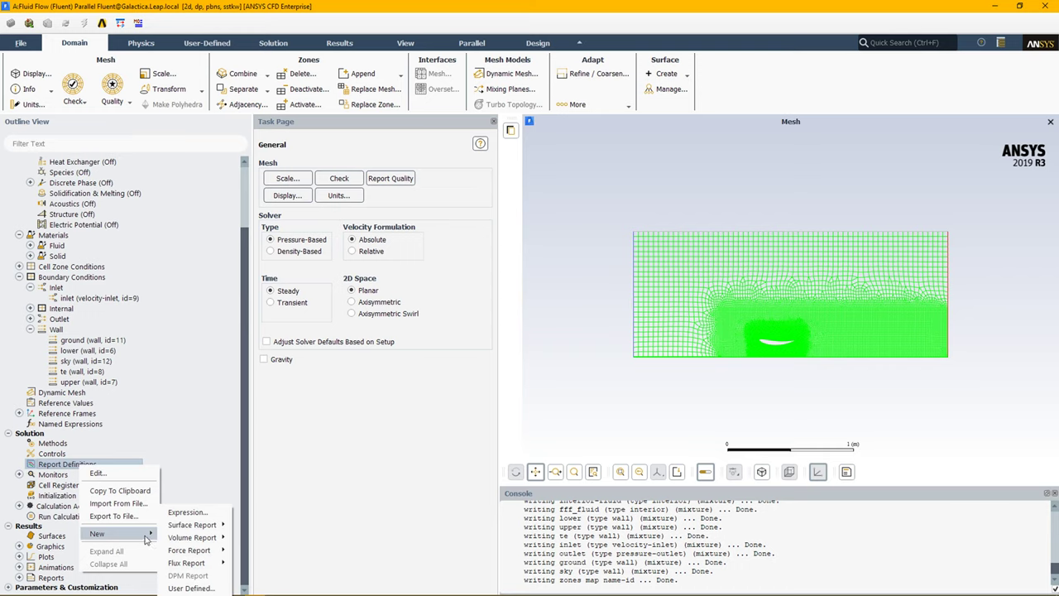
mouse_move(190, 552)
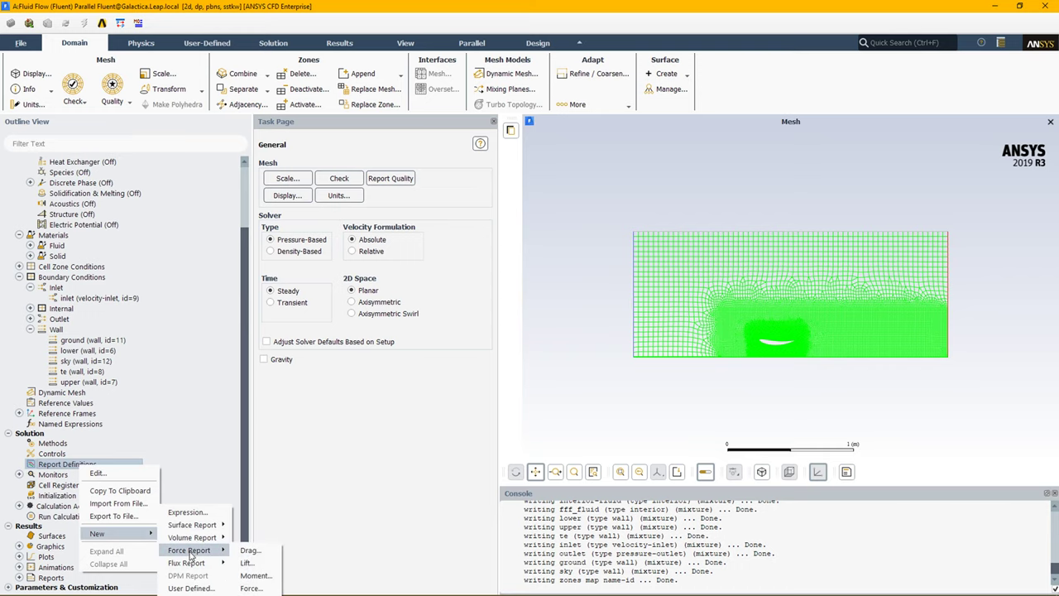
left_click(247, 562)
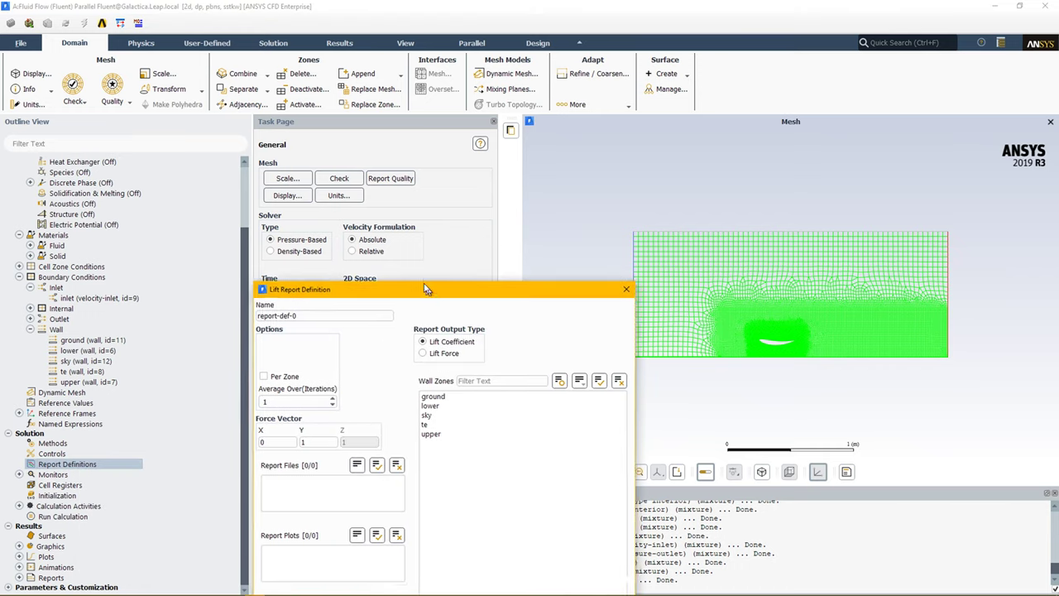
left_click_drag(301, 150, 77, 163)
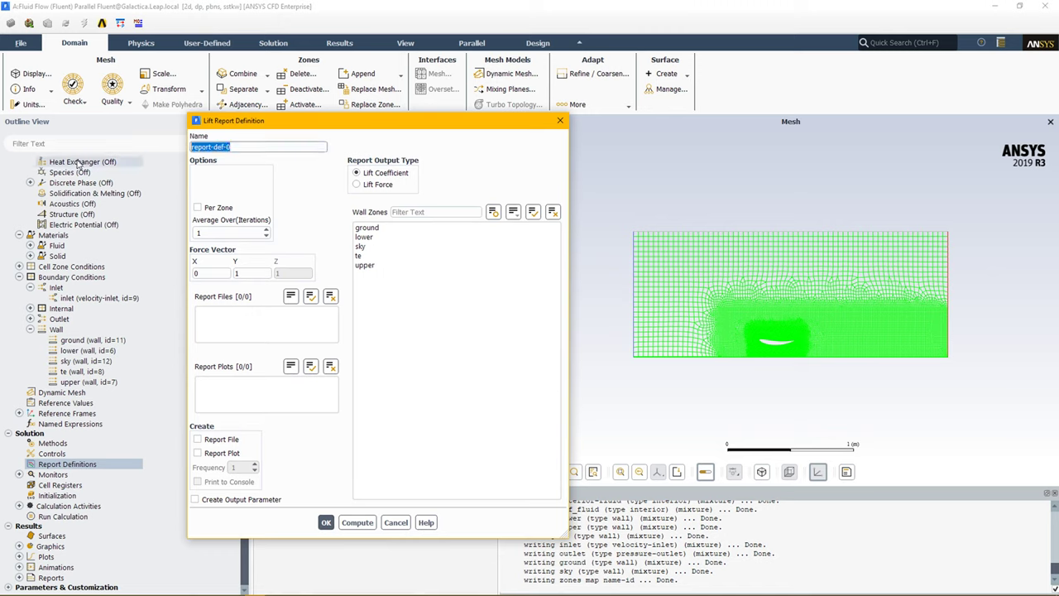
type("lift")
left_click(372, 186)
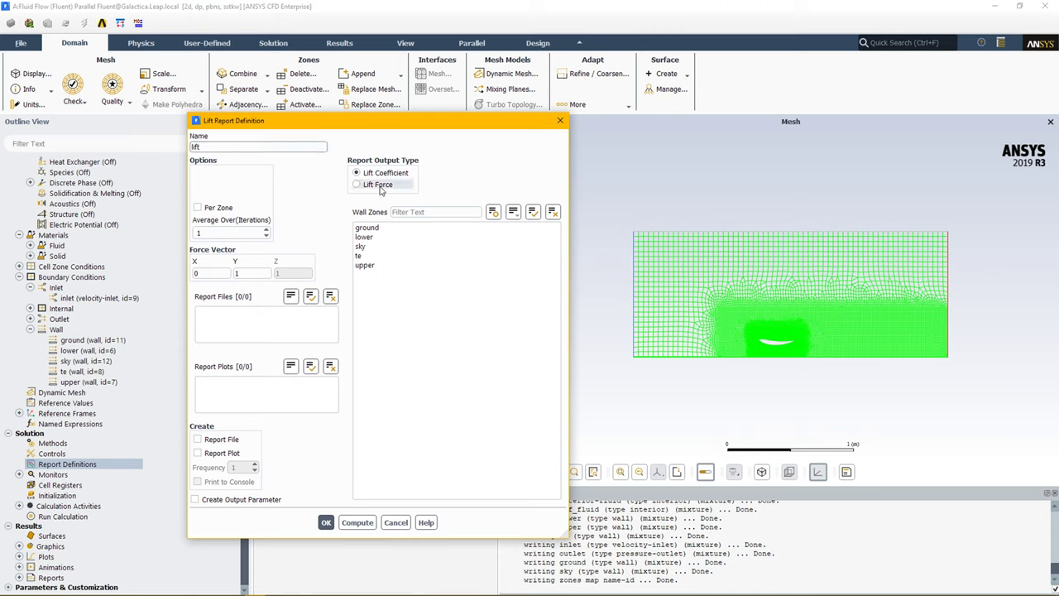
left_click(386, 237)
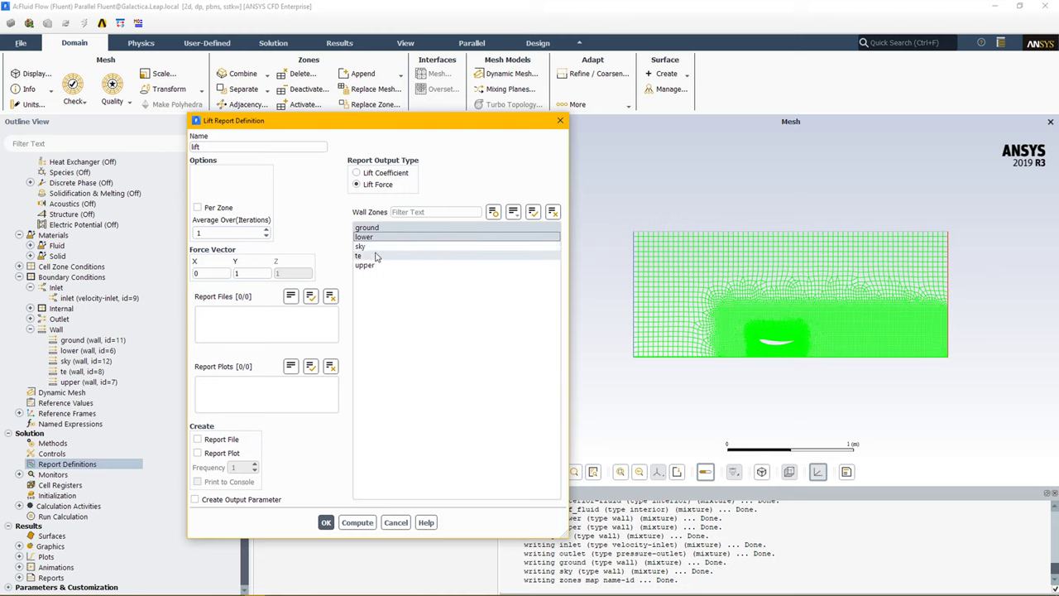
left_click(375, 257)
left_click(220, 440)
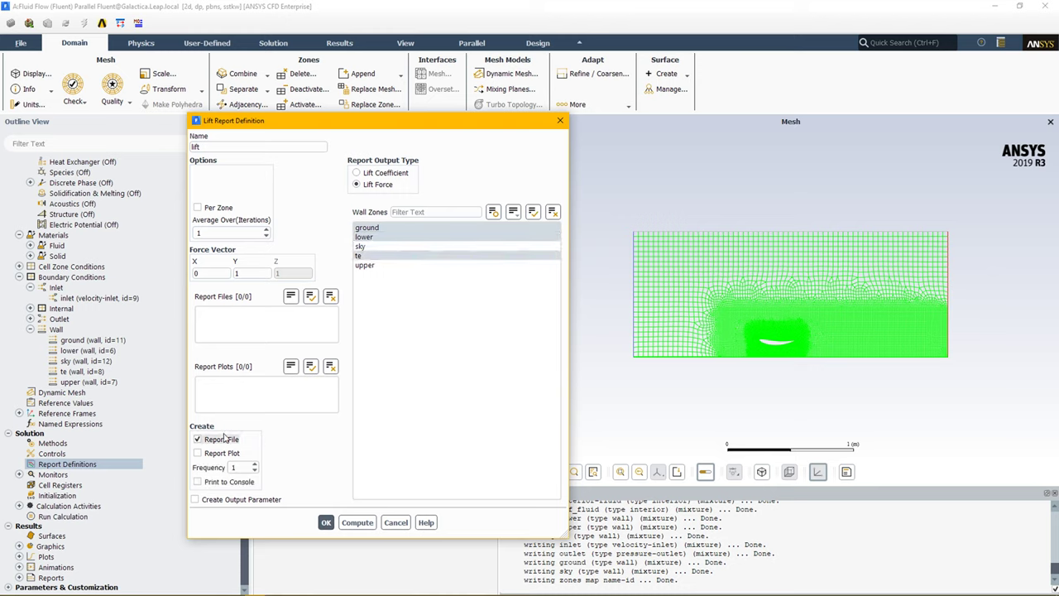
left_click(220, 453)
left_click(234, 482)
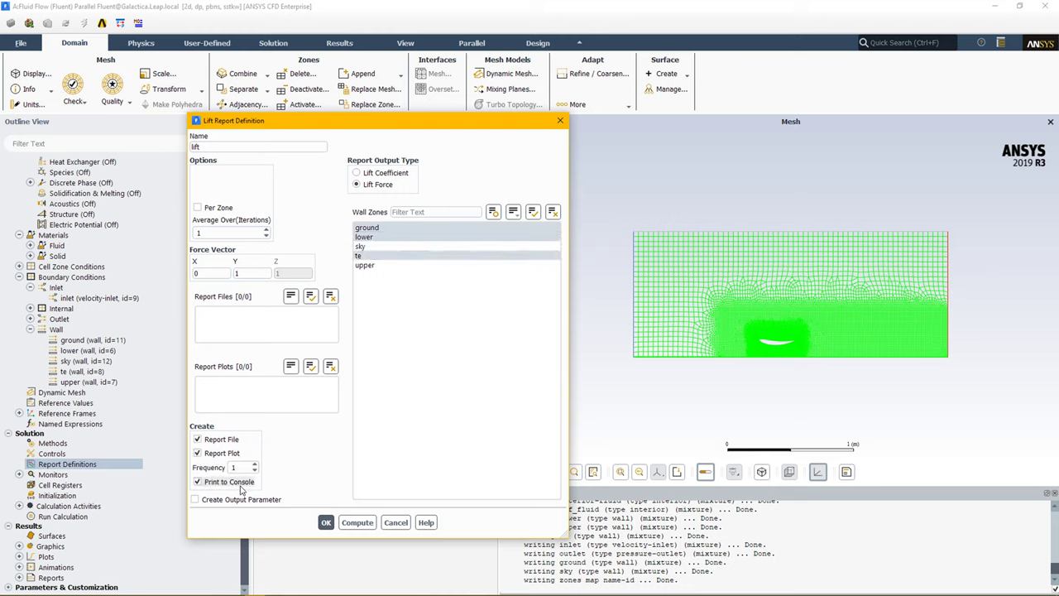
left_click(326, 522)
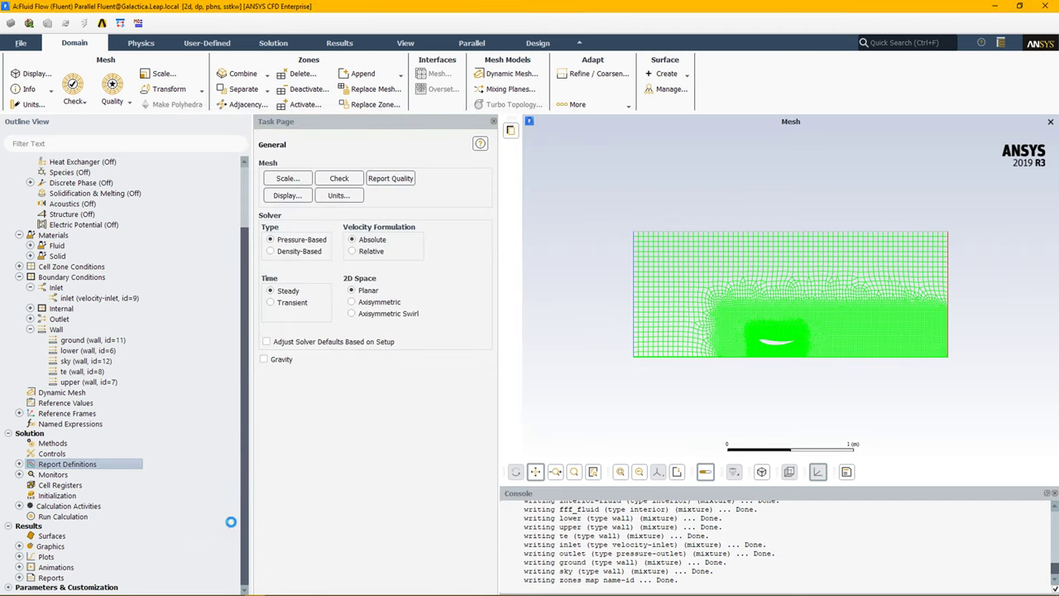
Run the calculation for 200 iterations.
left_click(110, 516)
left_click(310, 295)
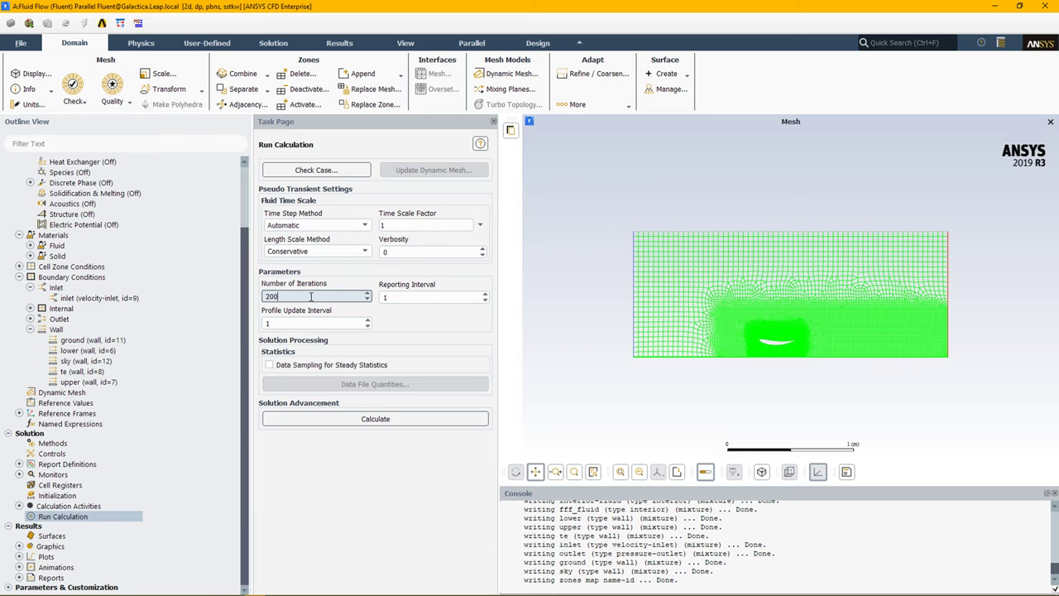
left_click(450, 418)
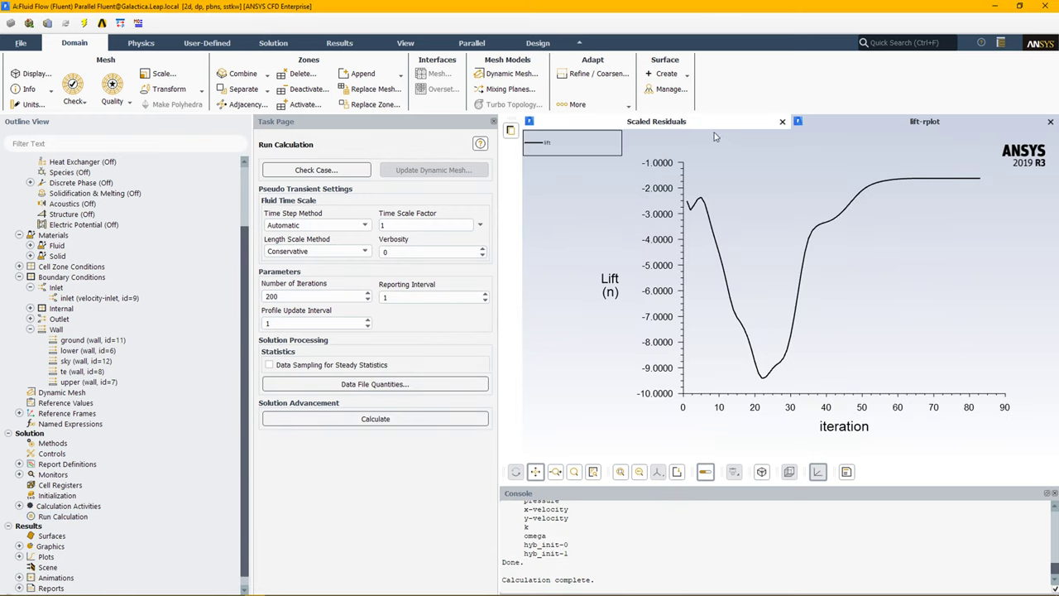
Compare the scaled residuals and lift history plots, then expand Report Definitions and Monitors.
left_click(698, 122)
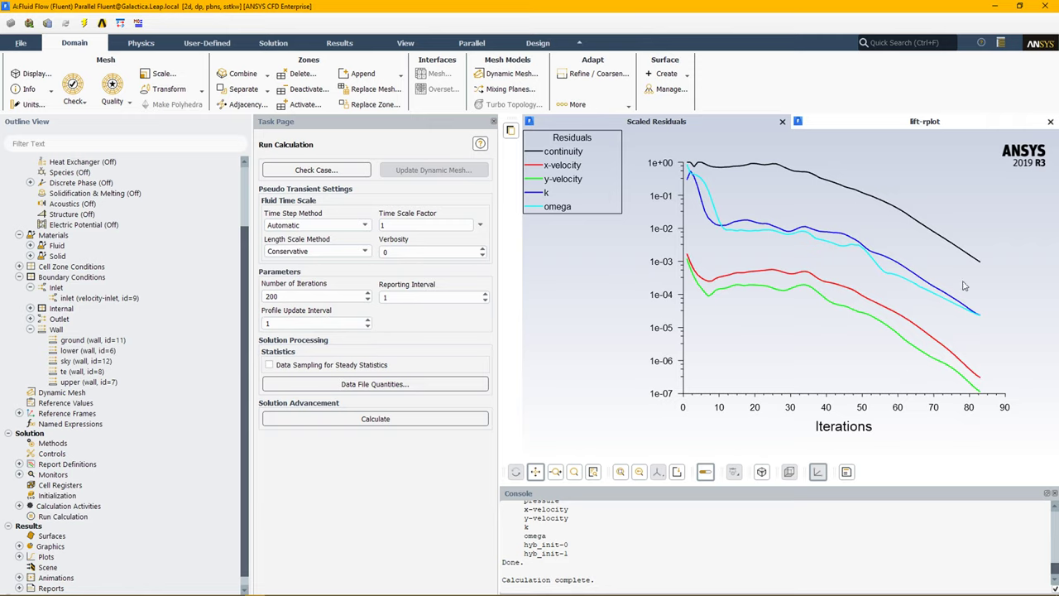
left_click(903, 124)
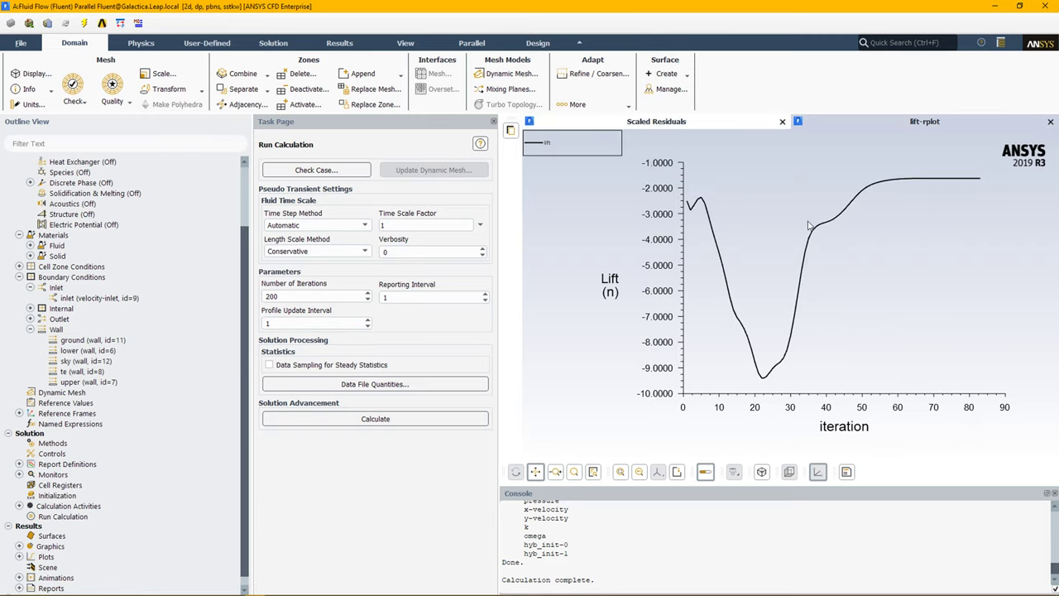
left_click(19, 464)
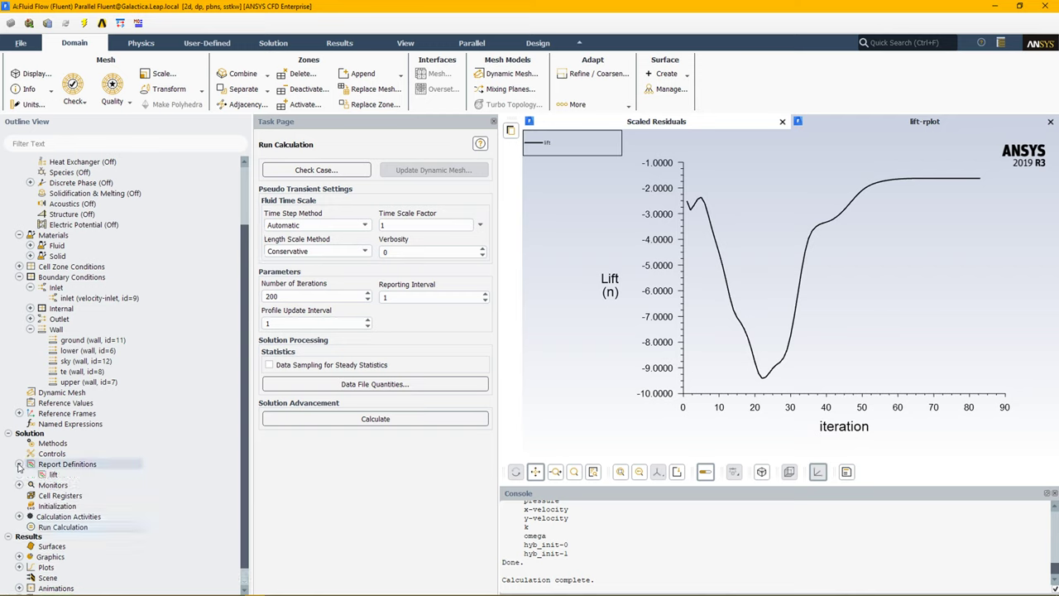
left_click(19, 484)
scroll(62, 478, "down", 2)
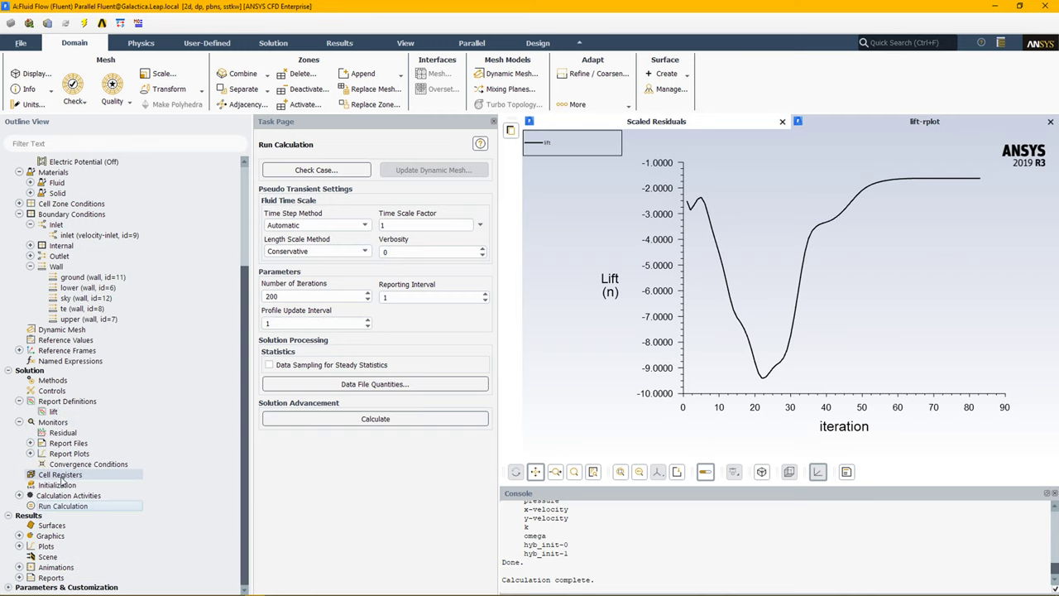
Set the residual monitor's convergence criterion to none.
double_click(66, 432)
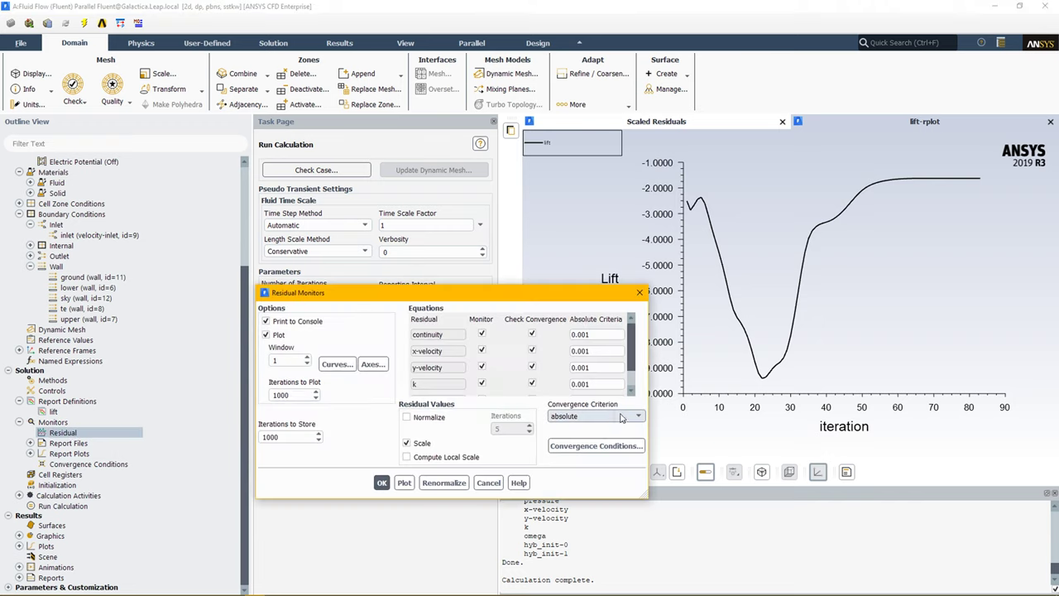
left_click(621, 416)
left_click(571, 446)
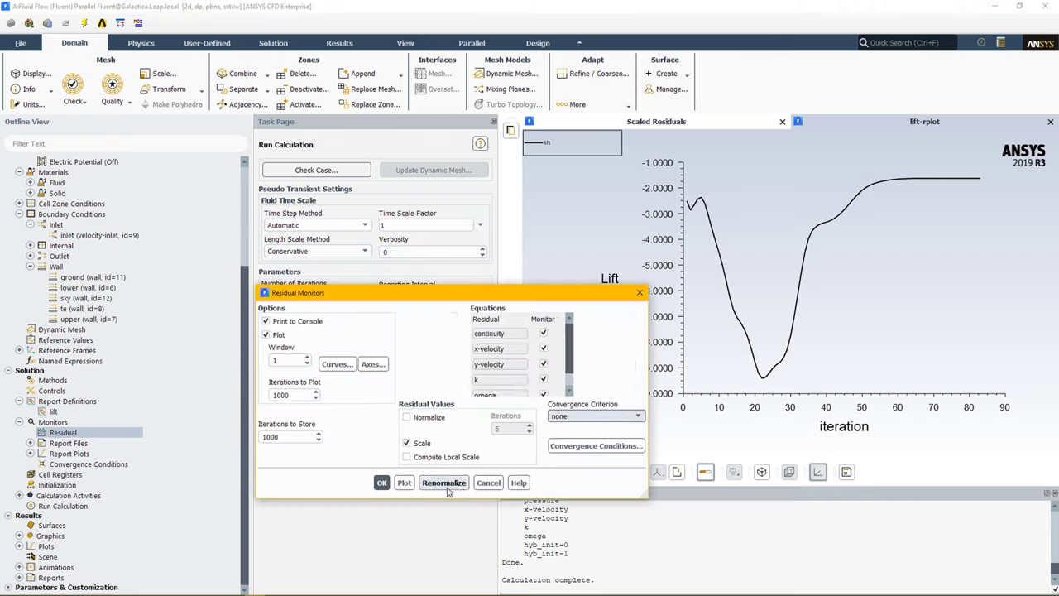
left_click(381, 482)
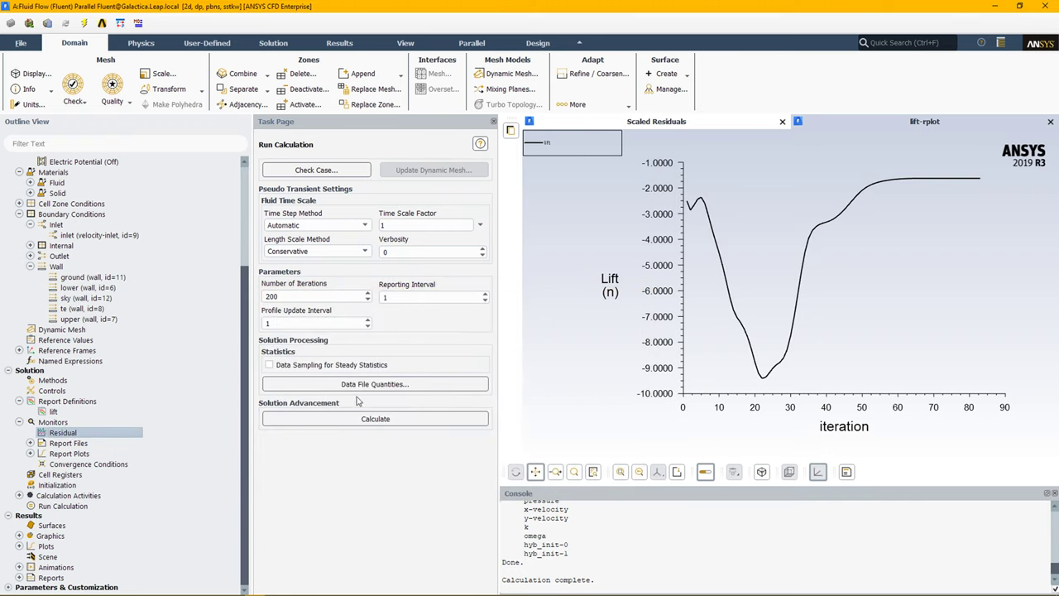
Continue the calculation with the new settings applied, stopping it at iteration 146.
left_click(375, 417)
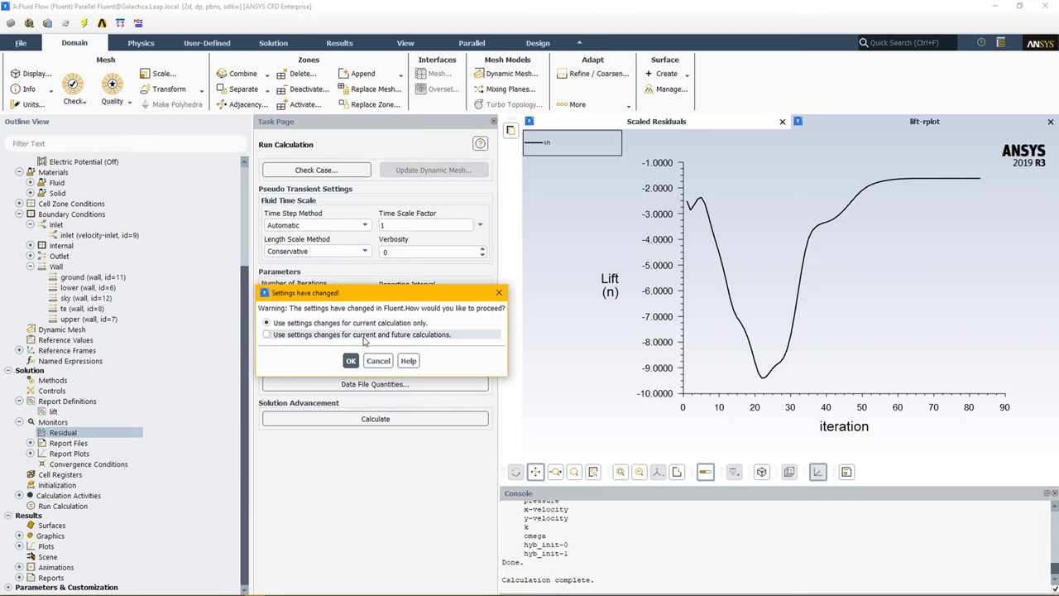
left_click(364, 335)
left_click(351, 361)
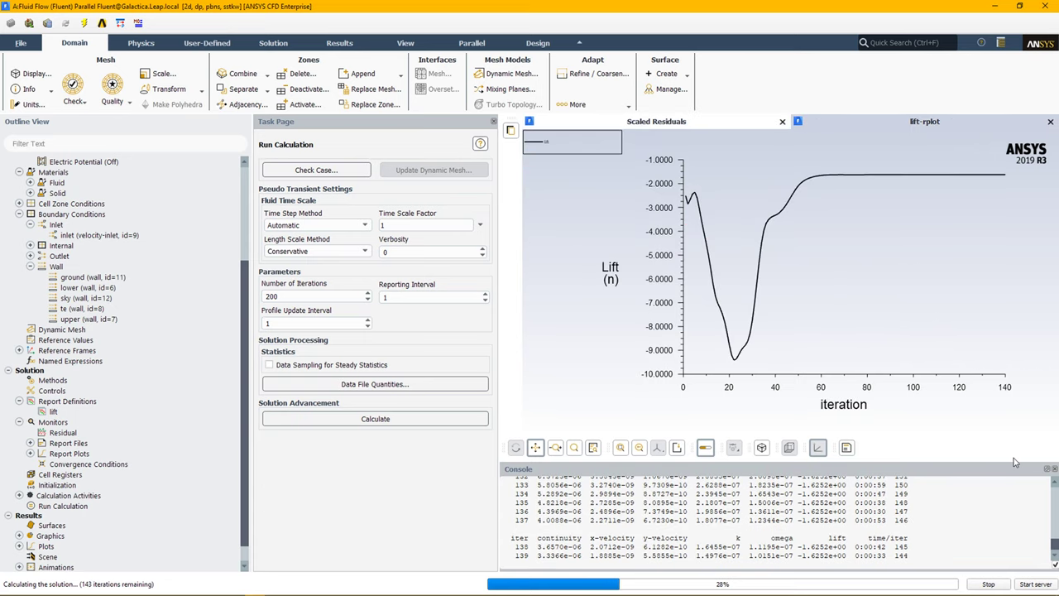
left_click(989, 584)
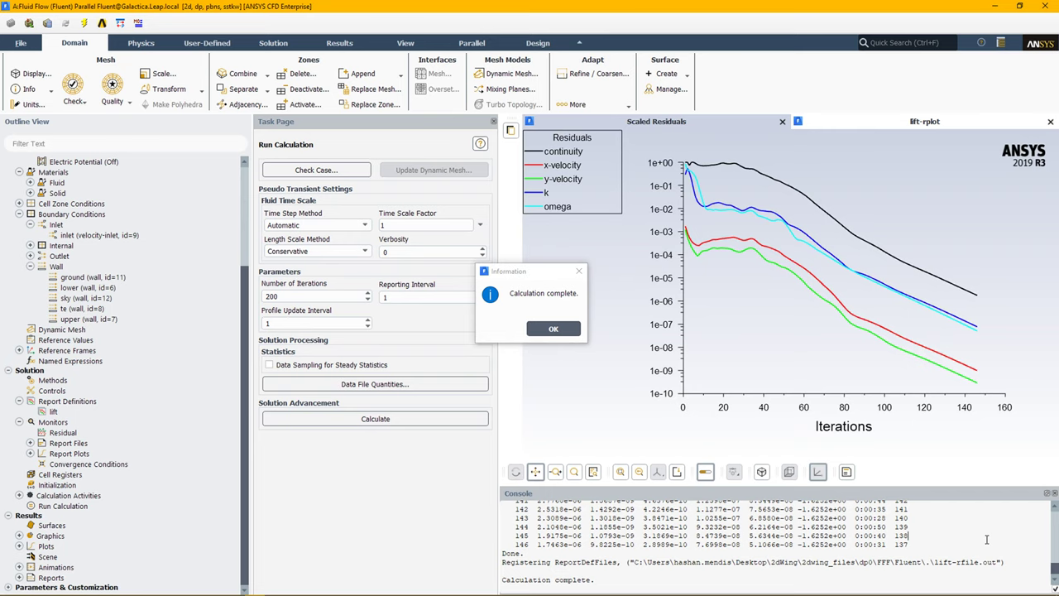
left_click(553, 328)
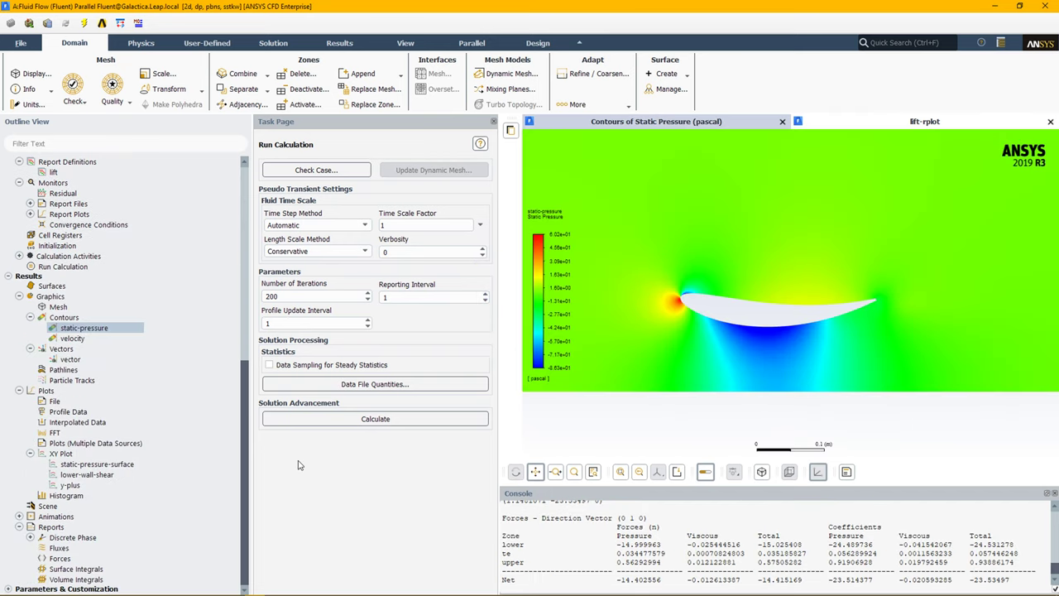
Redisplay static pressure contours (-86.35 to 60.23 Pa) and zoom in on the wing's leading edge.
double_click(84, 328)
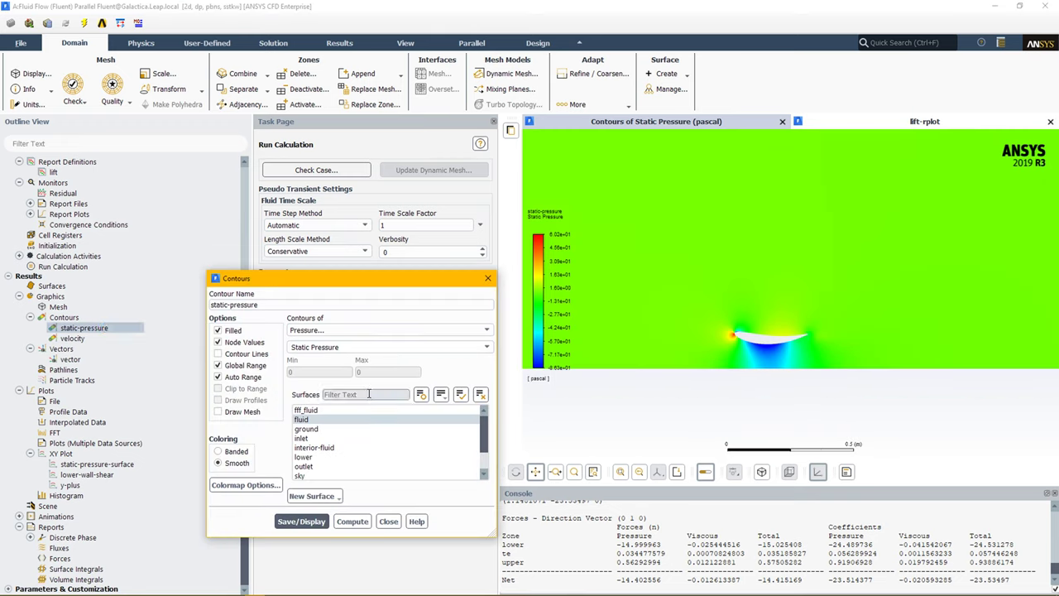
left_click(319, 523)
scroll(797, 378, "up", 5)
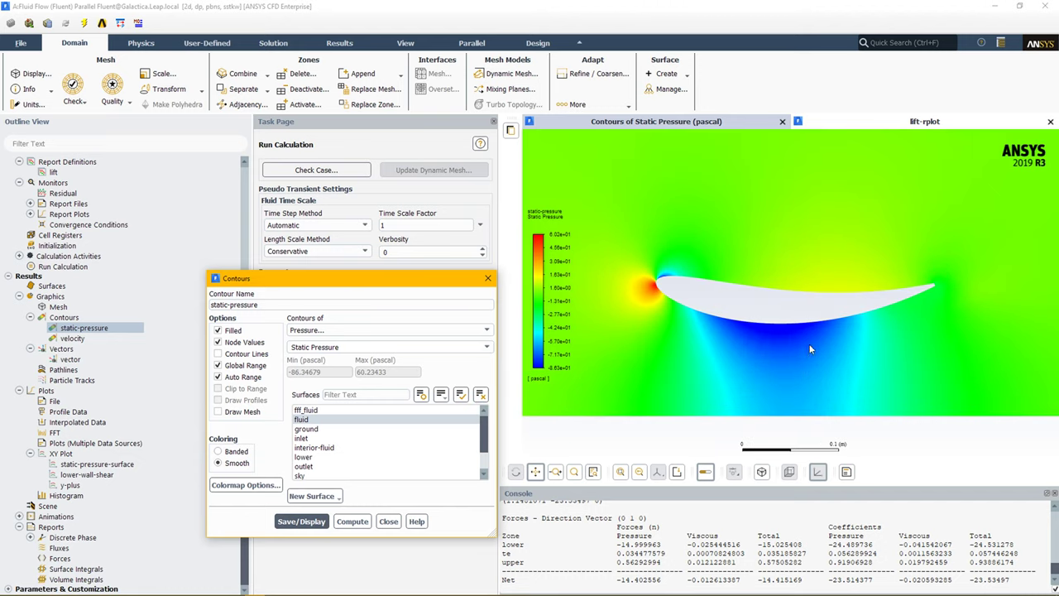
scroll(654, 283, "up", 2)
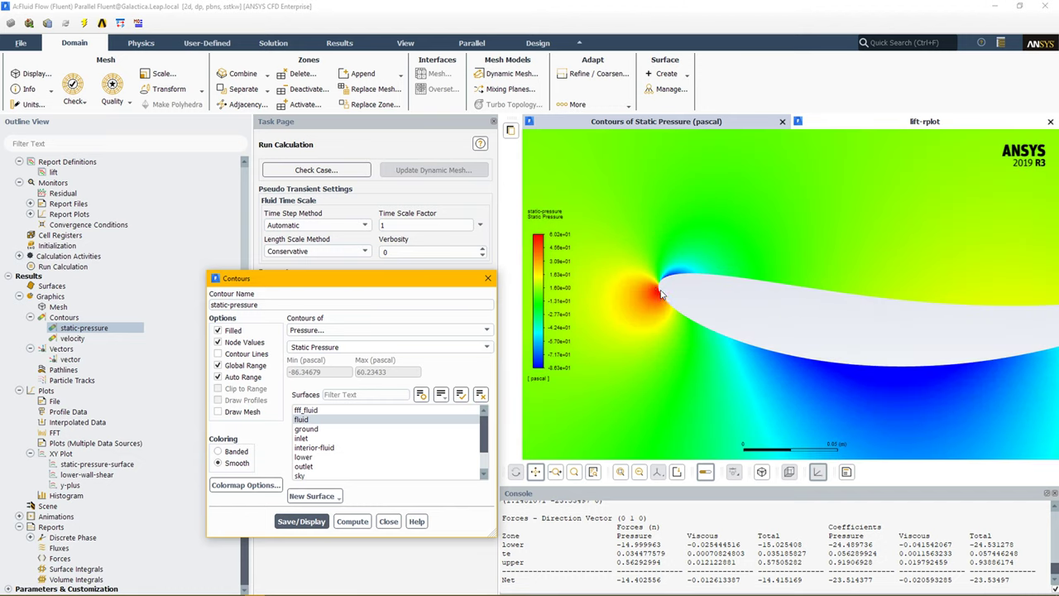
scroll(661, 294, "up", 1)
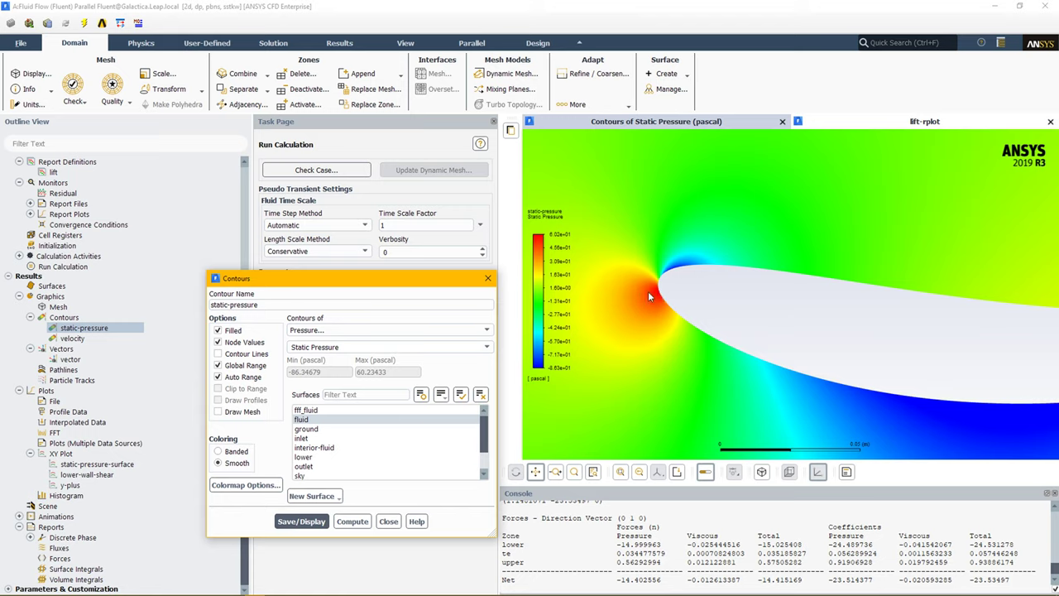
scroll(647, 292, "down", 5)
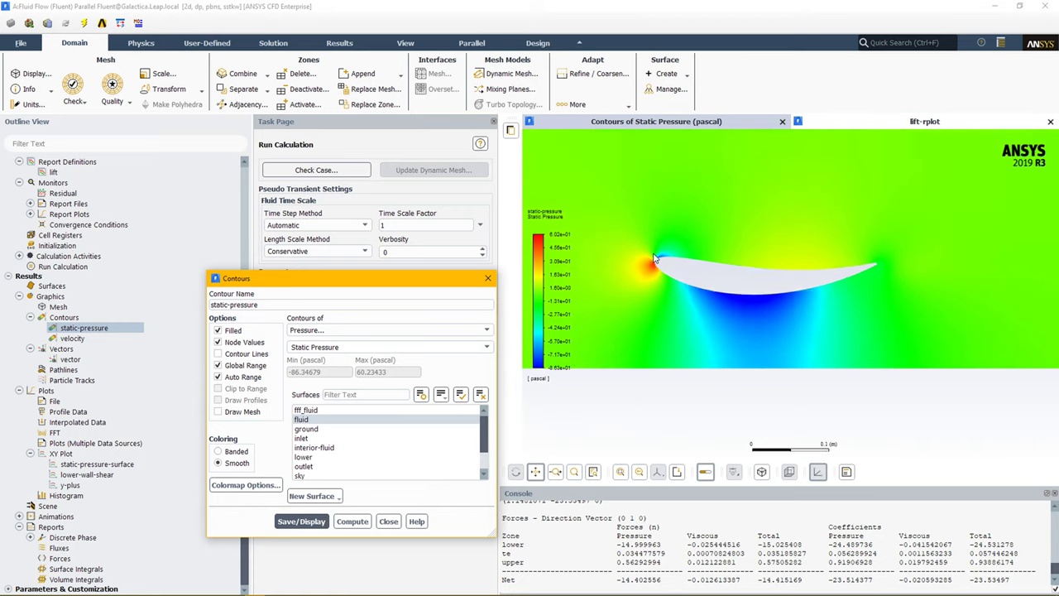
left_click(388, 520)
left_click(83, 339)
Display velocity magnitude contours around the wing and zoom in on its edges.
right_click(95, 338)
left_click(124, 432)
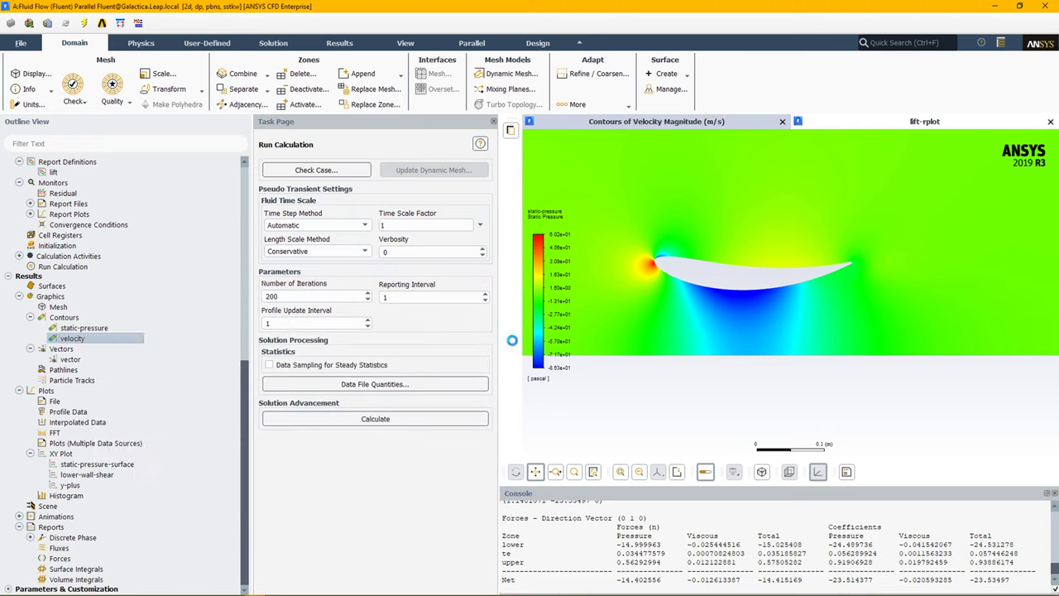
scroll(675, 280, "up", 5)
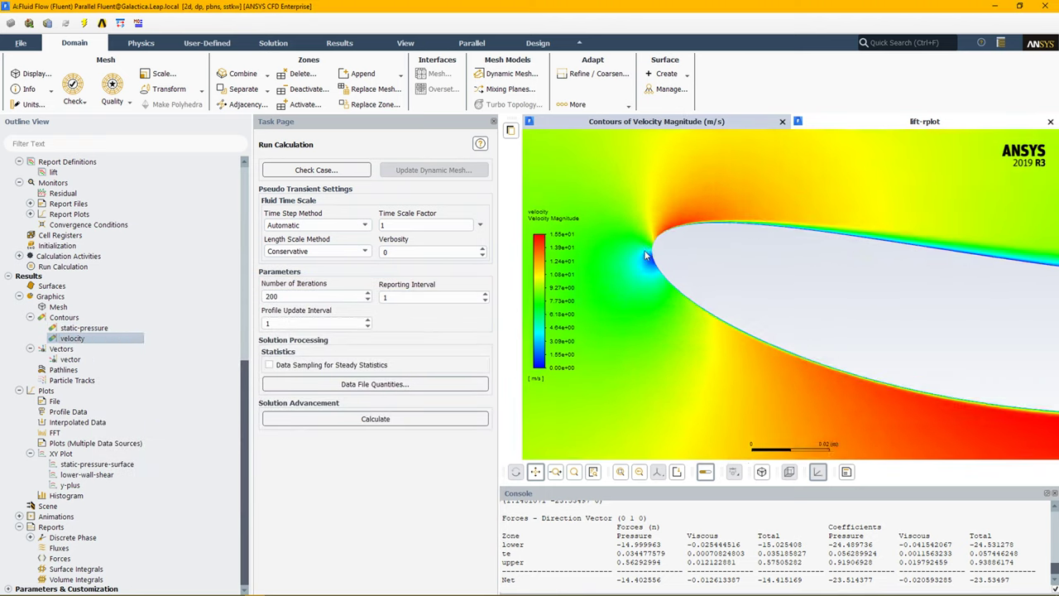
scroll(645, 255, "up", 1)
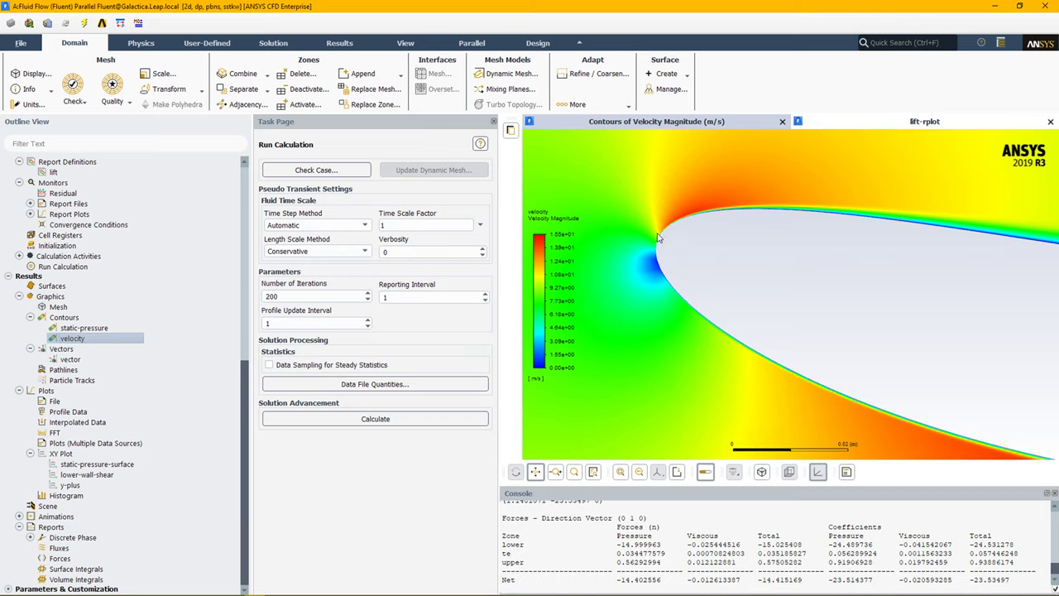
scroll(659, 240, "down", 5)
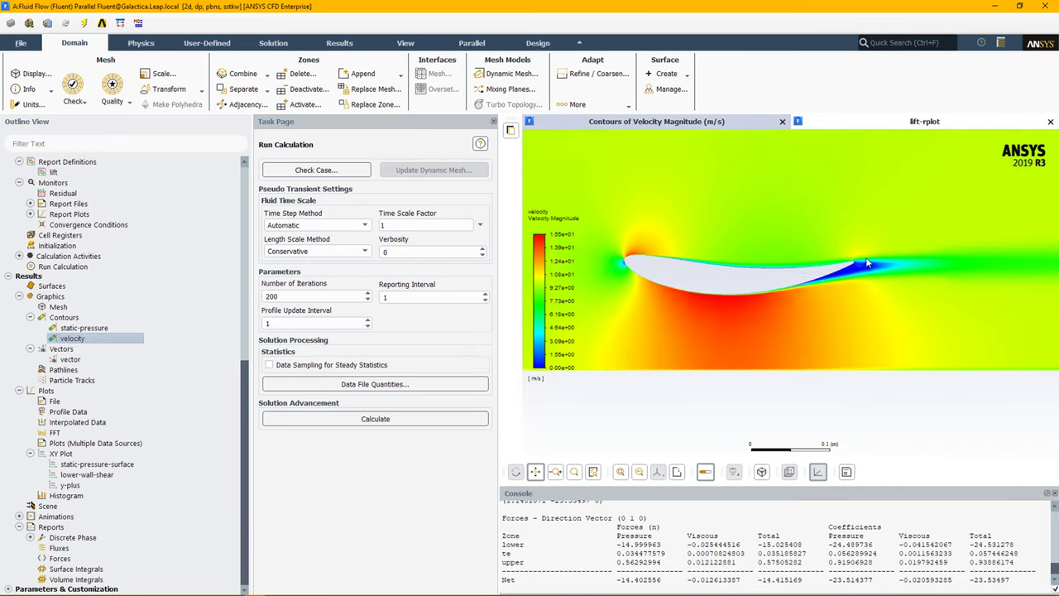
scroll(867, 263, "up", 2)
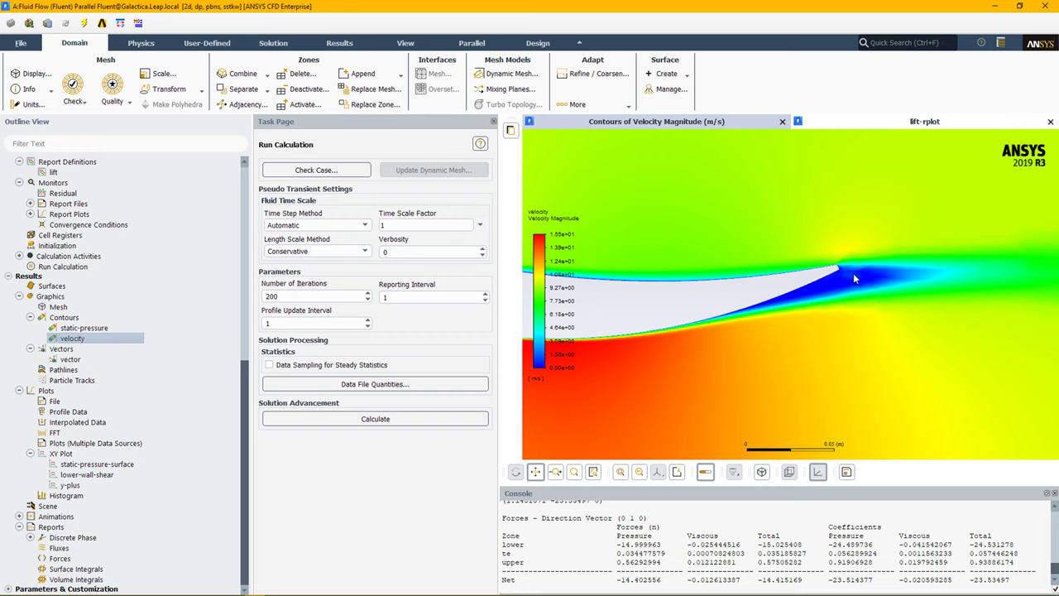
Display velocity vectors coloured by velocity magnitude (about 0.005 to 15.5 m/s) around the wing.
left_click(109, 359)
right_click(108, 359)
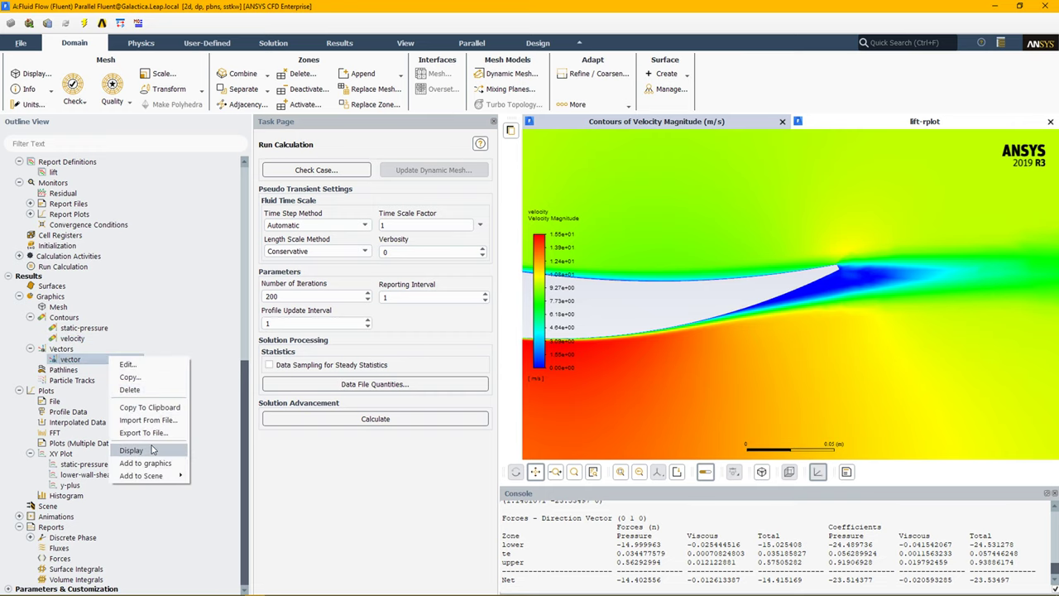
left_click(155, 449)
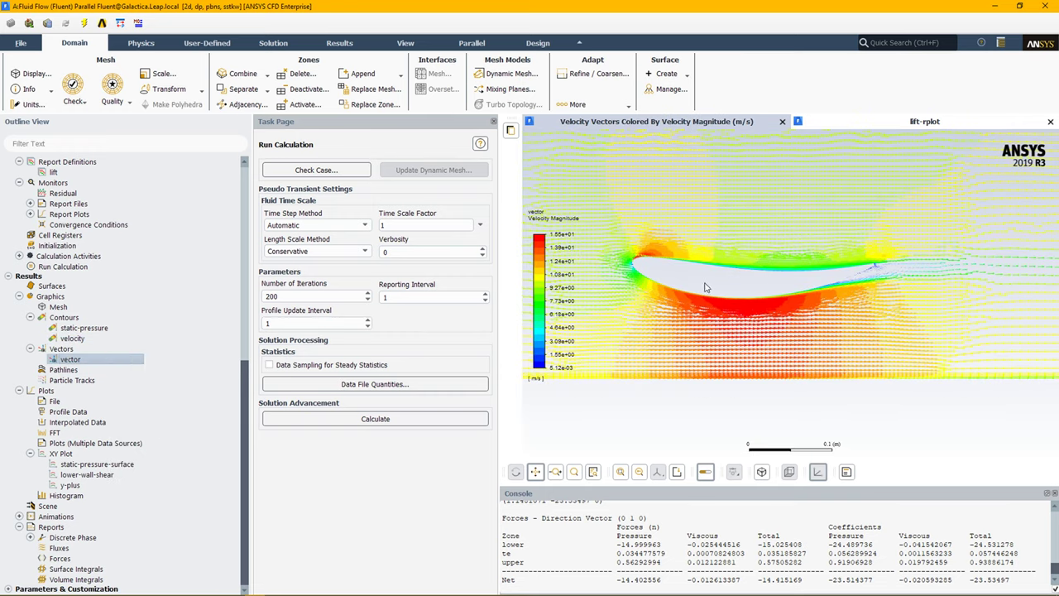
scroll(635, 263, "up", 2)
scroll(687, 302, "down", 3)
scroll(822, 279, "up", 3)
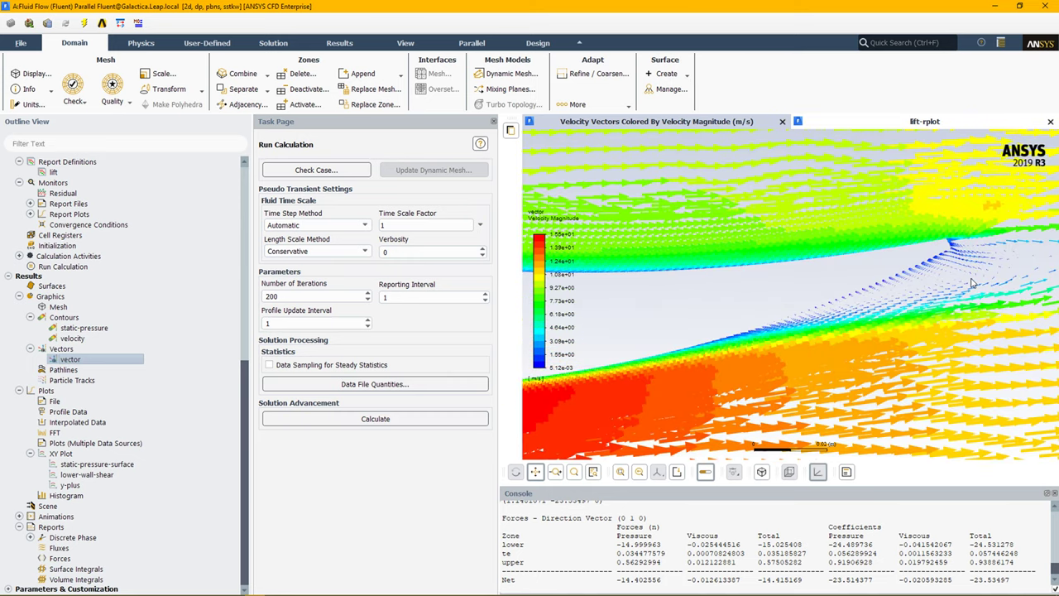
scroll(822, 279, "down", 3)
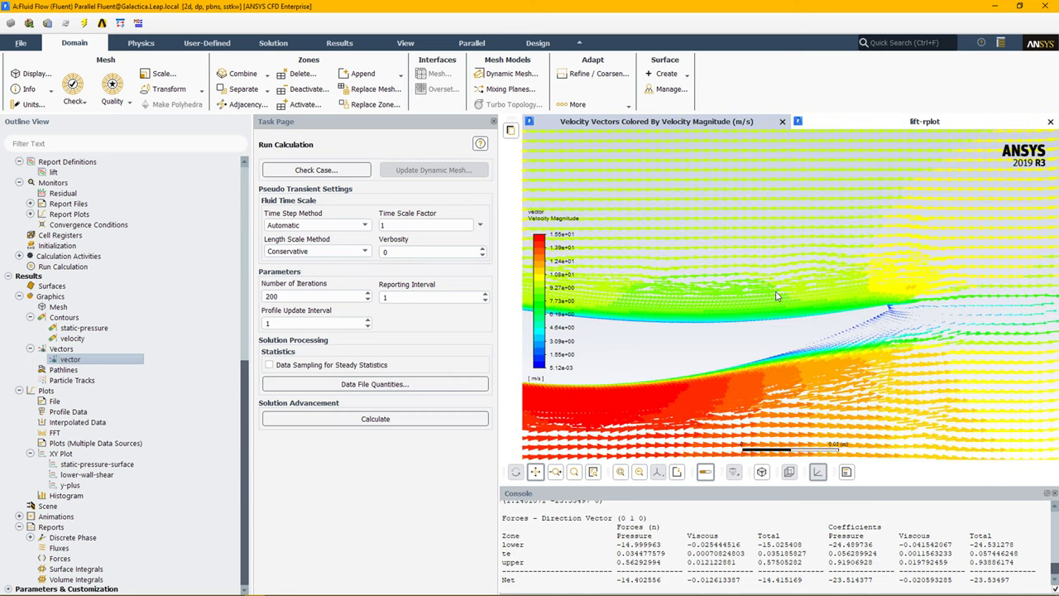
Plot static pressure along the wing's lower and upper surfaces.
right_click(124, 465)
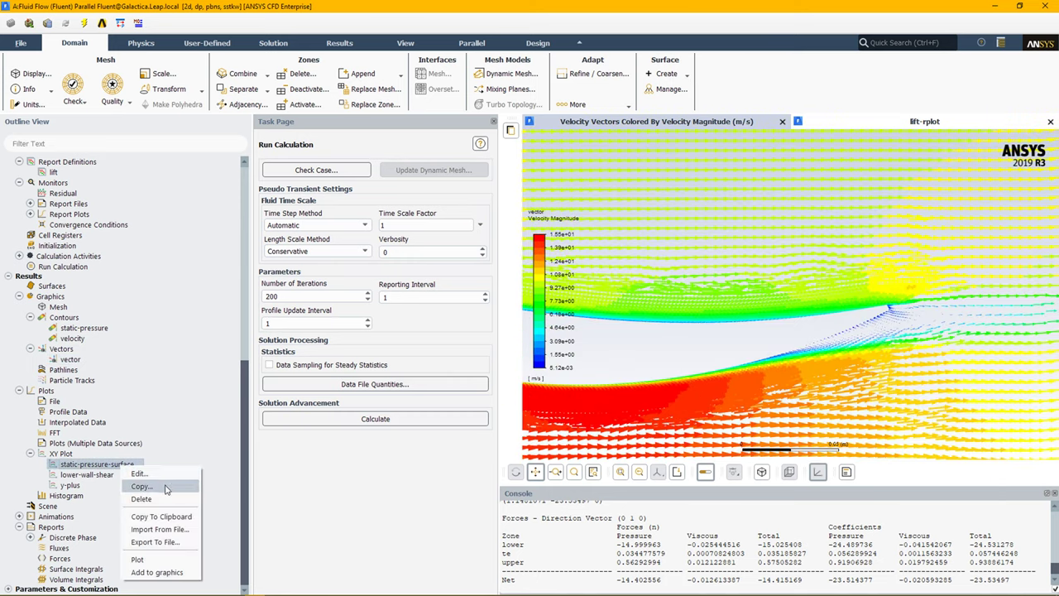
left_click(157, 474)
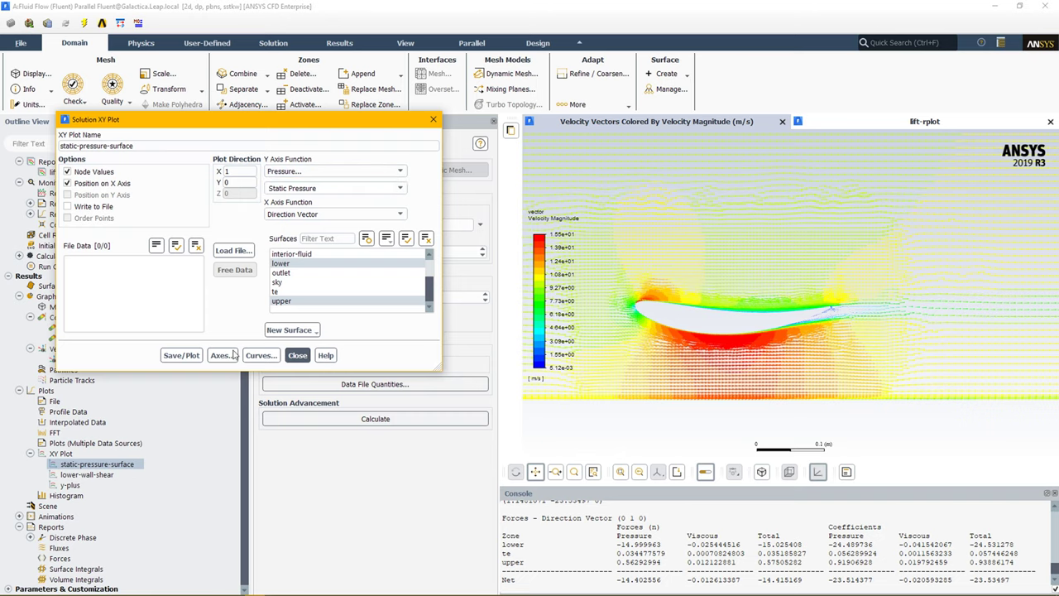
left_click(185, 357)
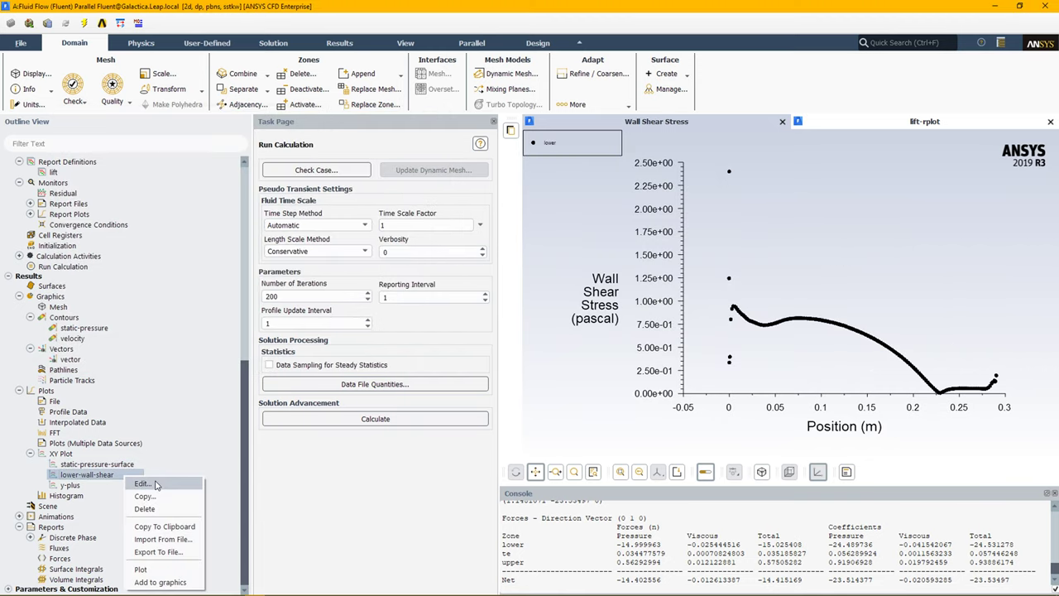
Plot wall shear stress along the lower surface with the lower-wall-shear plot.
left_click(155, 477)
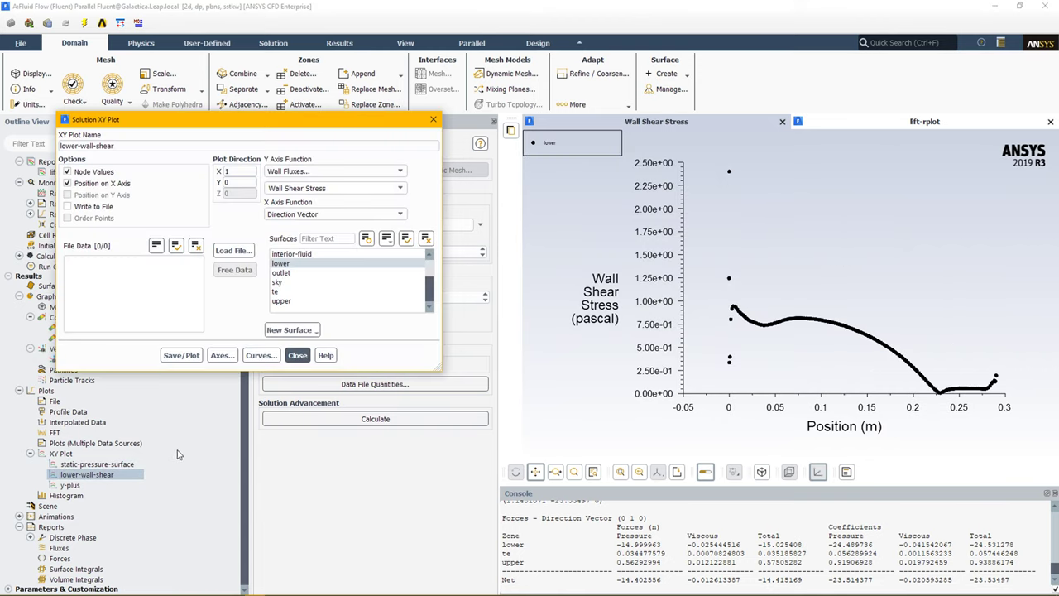
left_click(187, 358)
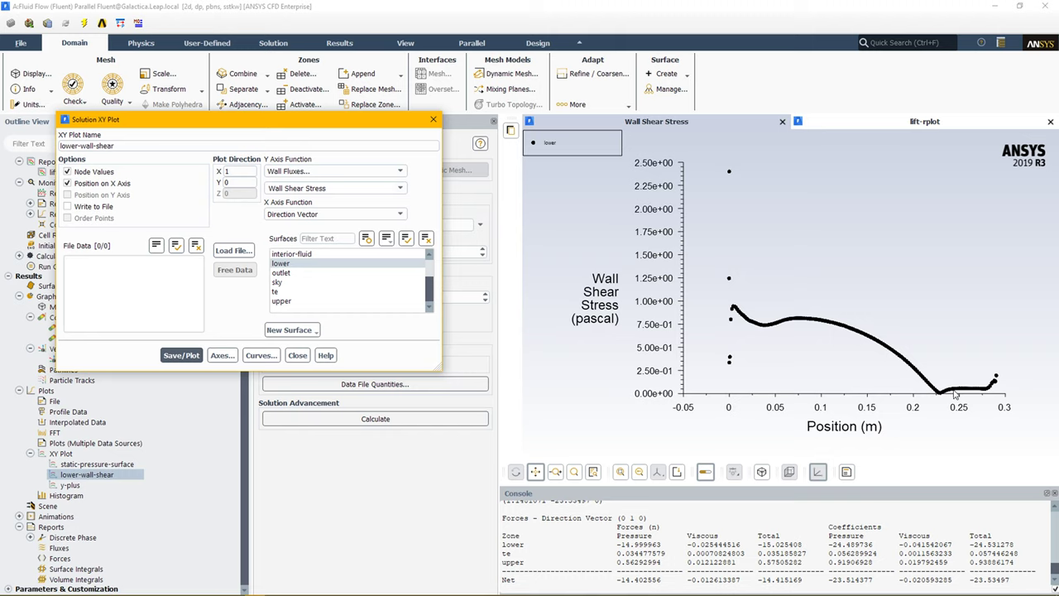
left_click(297, 355)
left_click(106, 485)
Plot wall y-plus on lower and upper walls, and print the Y-direction force report (net -14.415169 N).
right_click(106, 486)
left_click(124, 465)
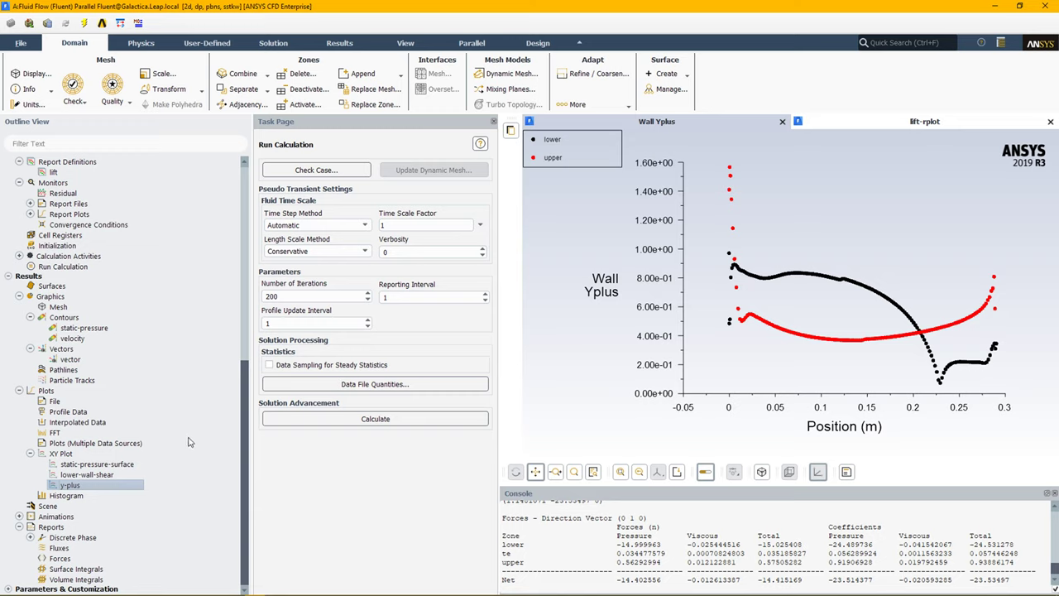
double_click(59, 558)
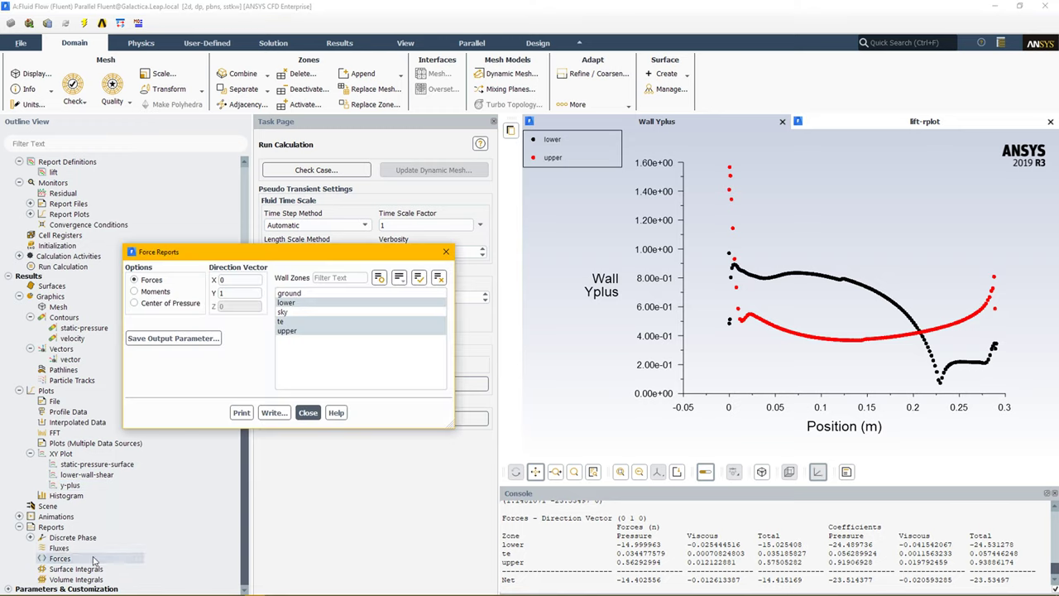
left_click(240, 412)
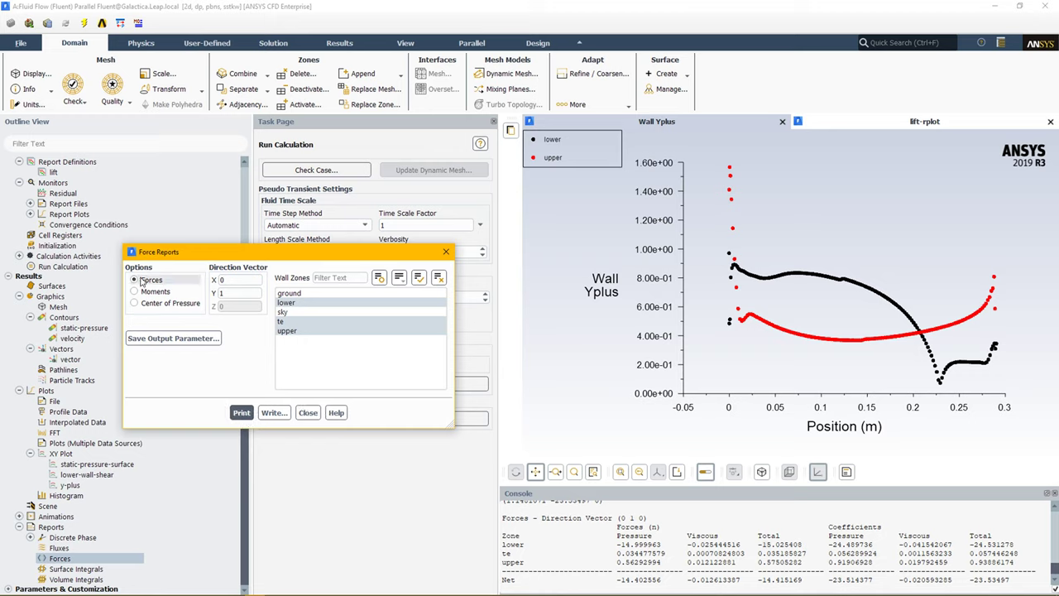
left_click(240, 293)
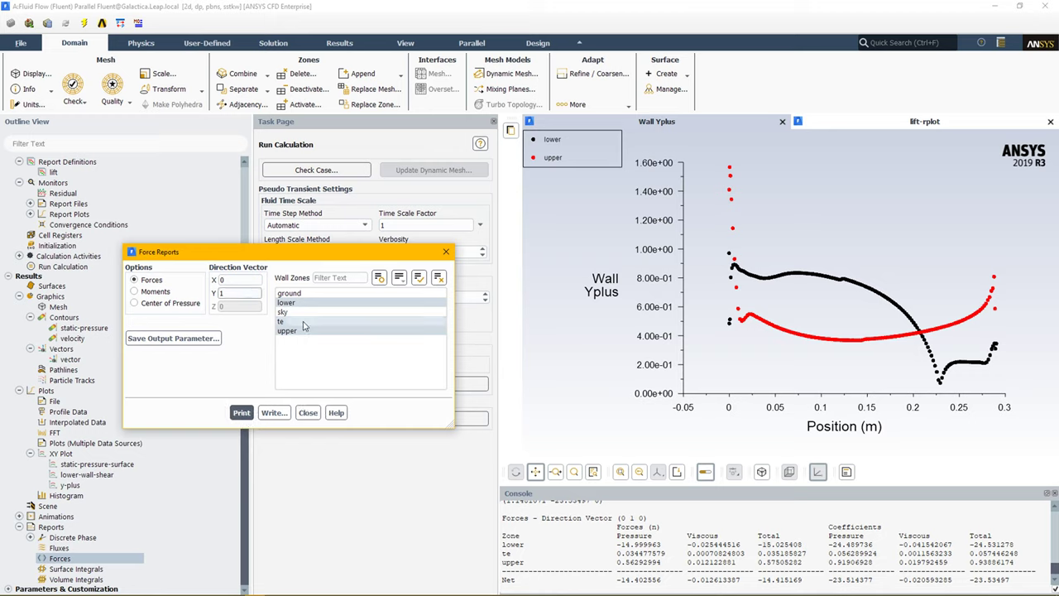
left_click_drag(758, 579, 802, 581)
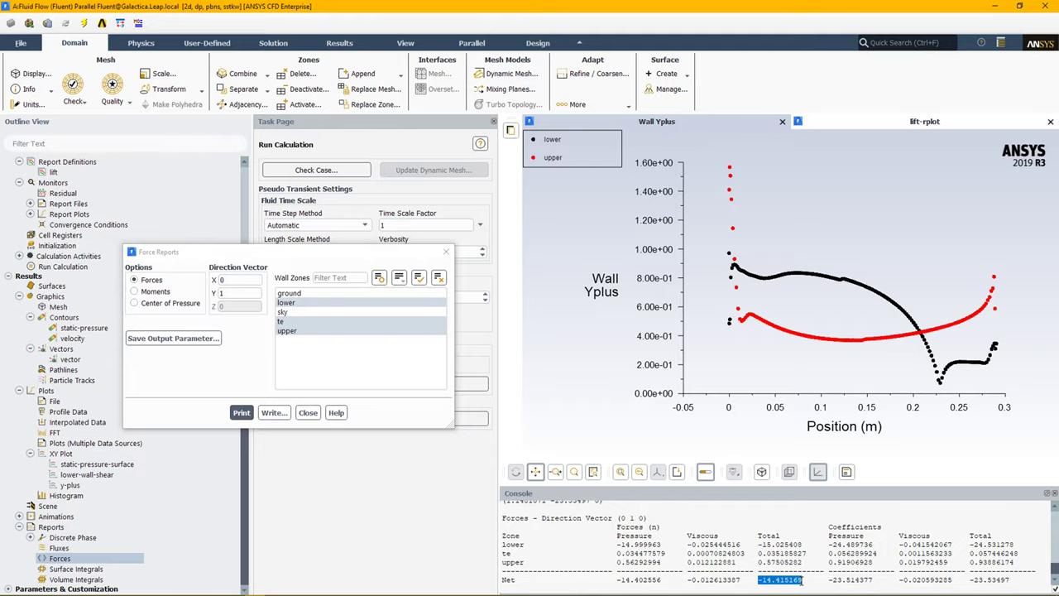